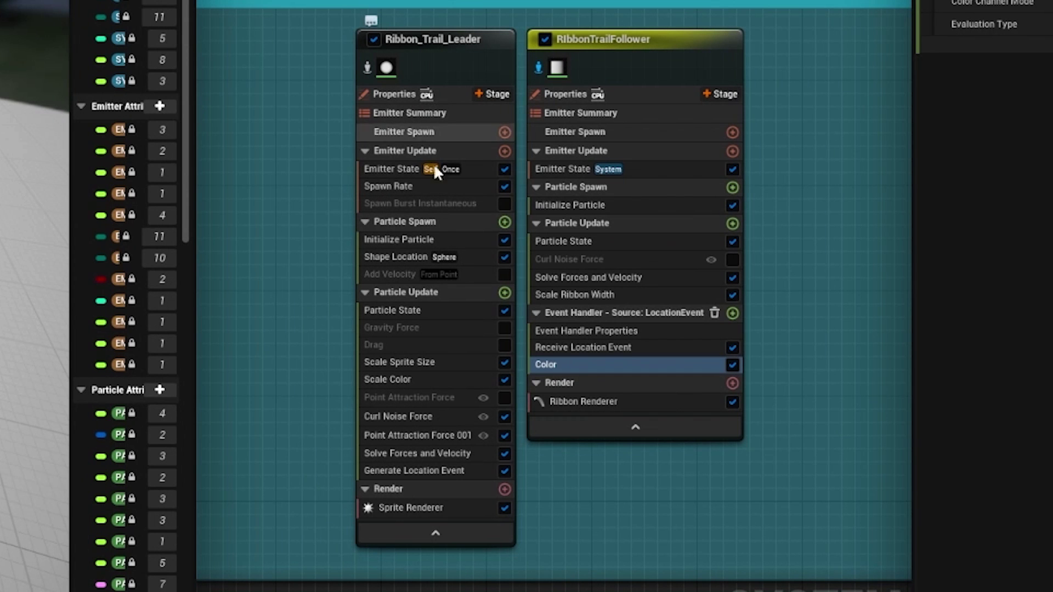
Review the Ribbon_Trail_Leader's Spawn Rate curve, Shape Location and force modules, plus the RibbonTrailFollower's properties and Color module
left_click(507, 234)
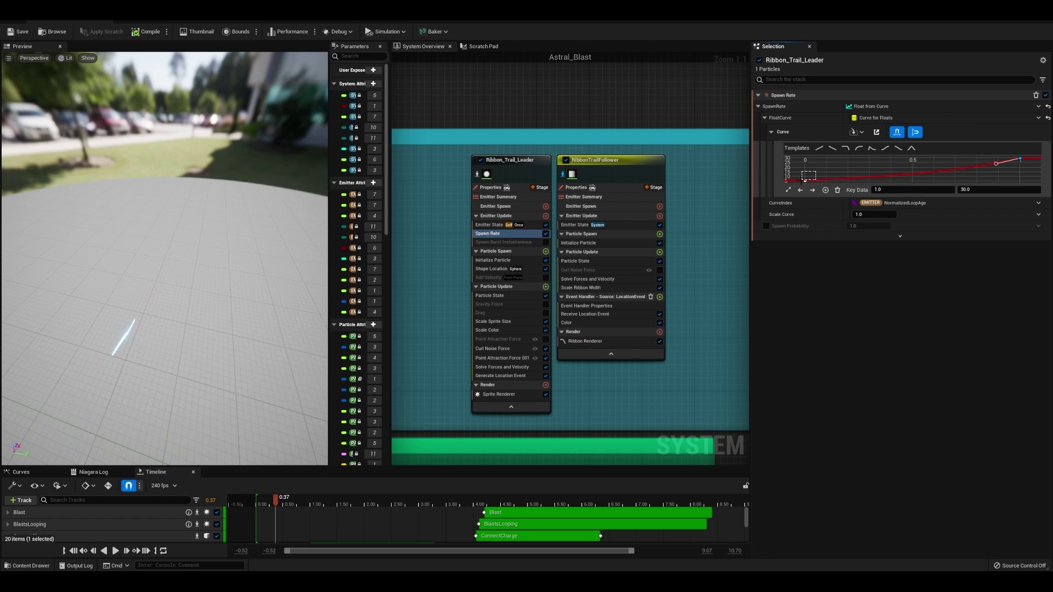
left_click_drag(801, 172, 816, 182)
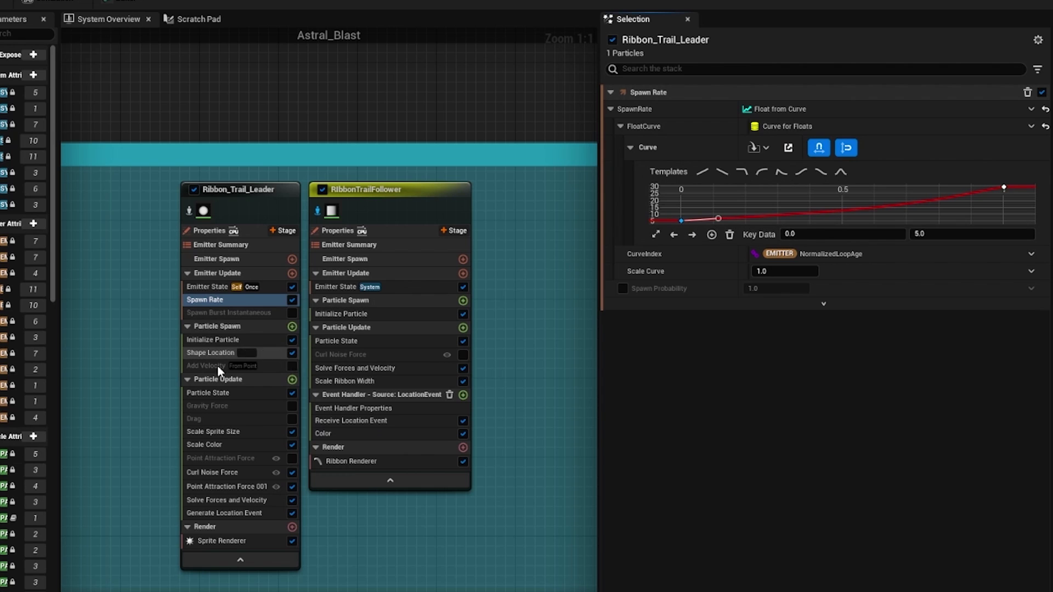
left_click(200, 350)
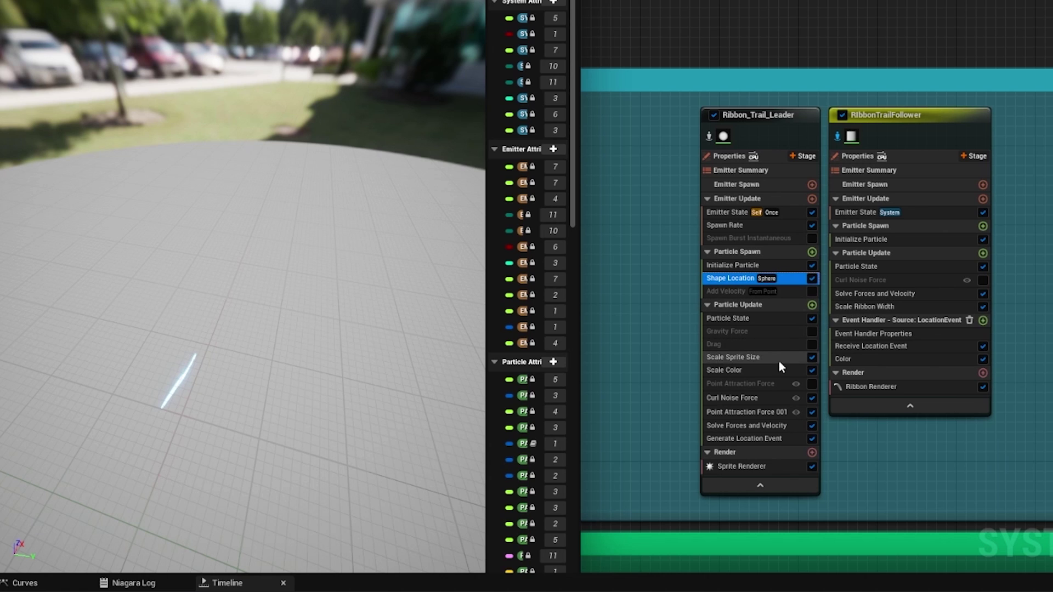
left_click(735, 398)
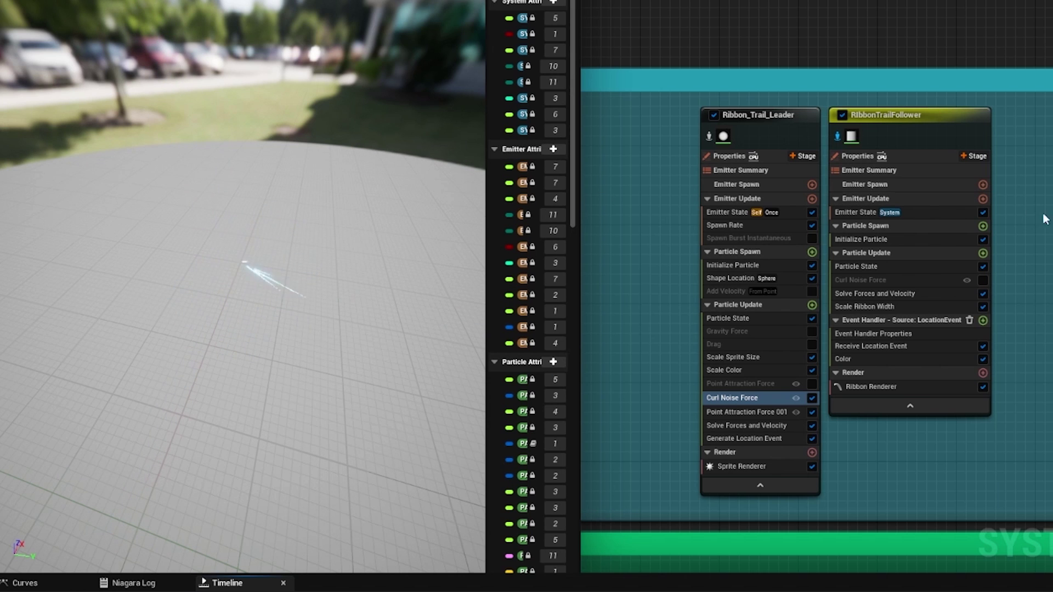
left_click(790, 412)
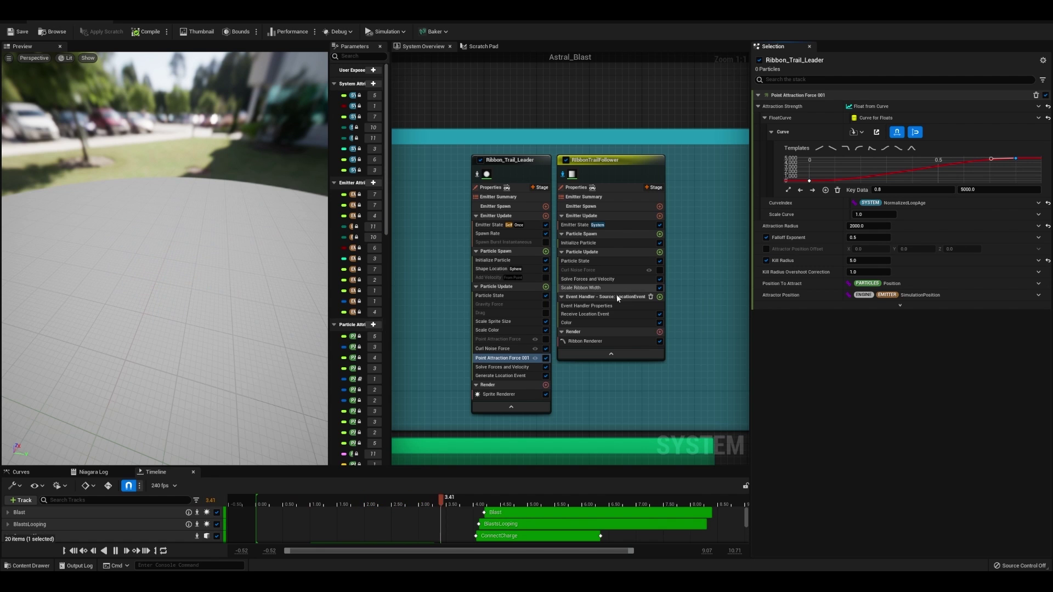
left_click(594, 181)
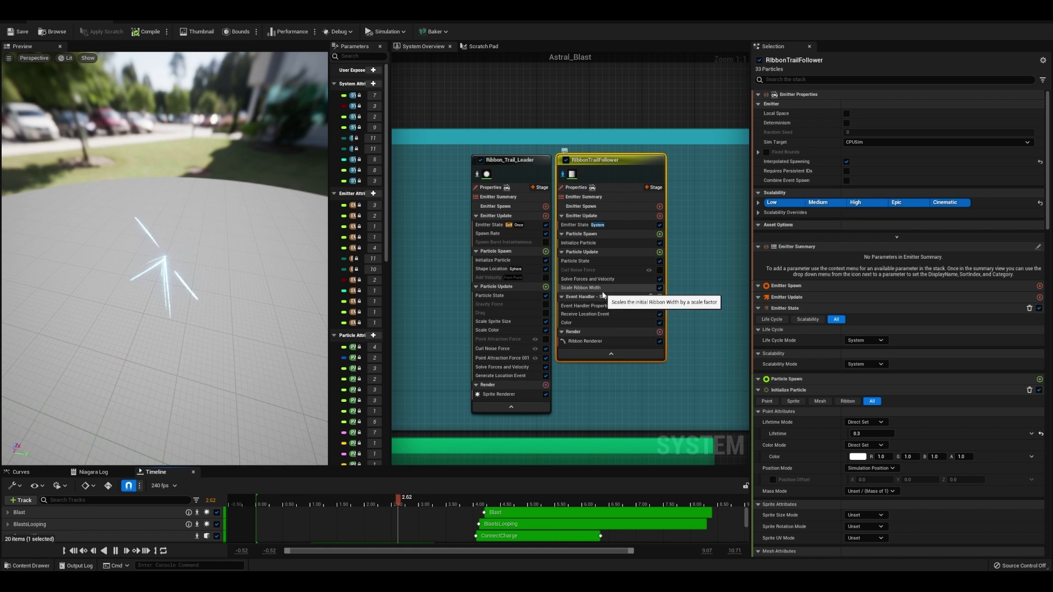
left_click(604, 323)
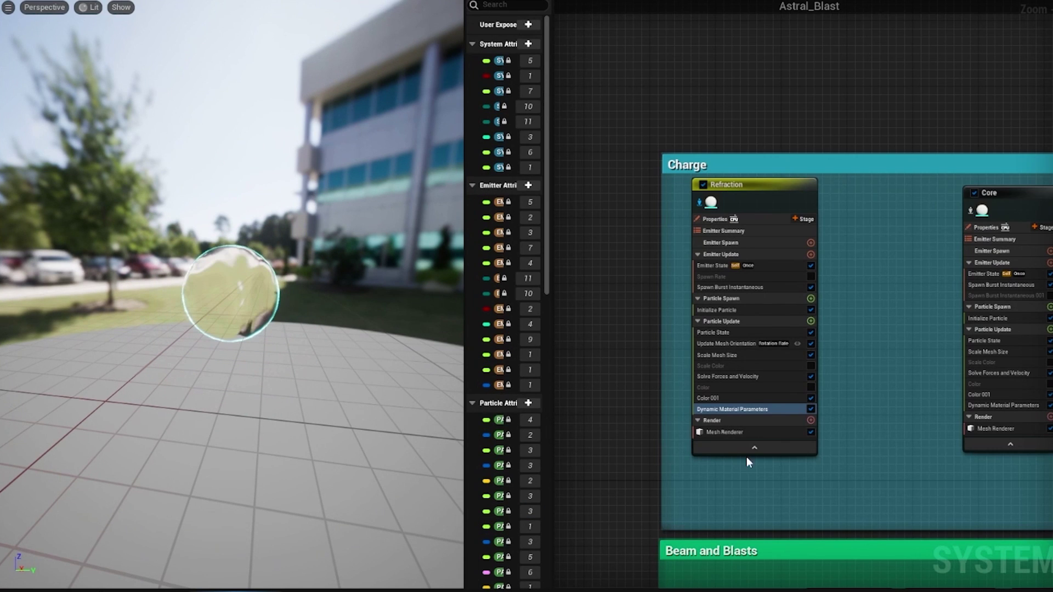
Inspect the Refraction emitter's Mesh Renderer and the Texture Sample, Particle Color and Dynamic Parameter nodes of its refraction2 material
left_click(745, 432)
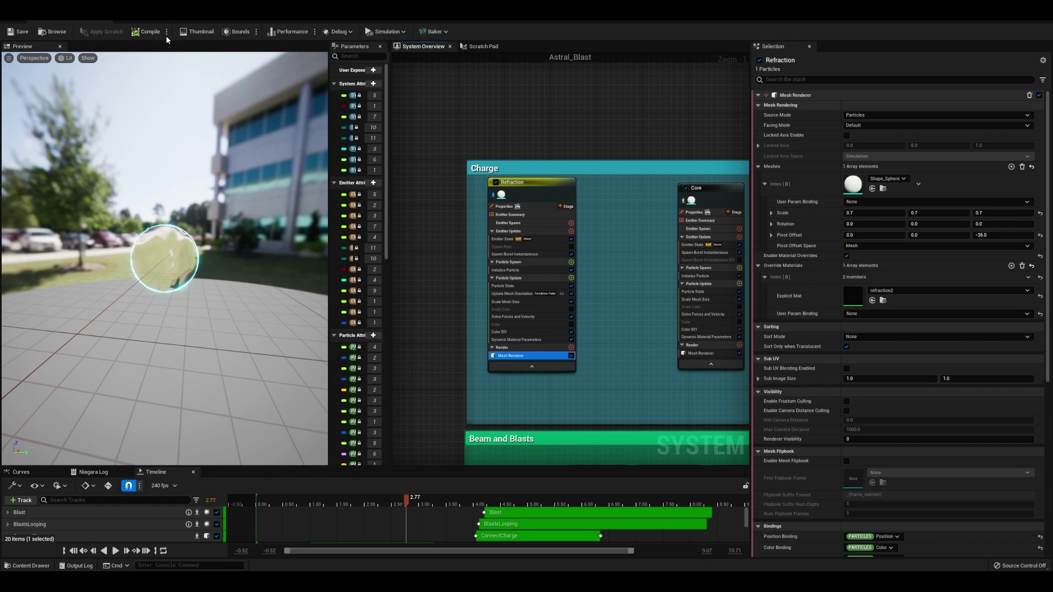
left_click(163, 23)
left_click(377, 292)
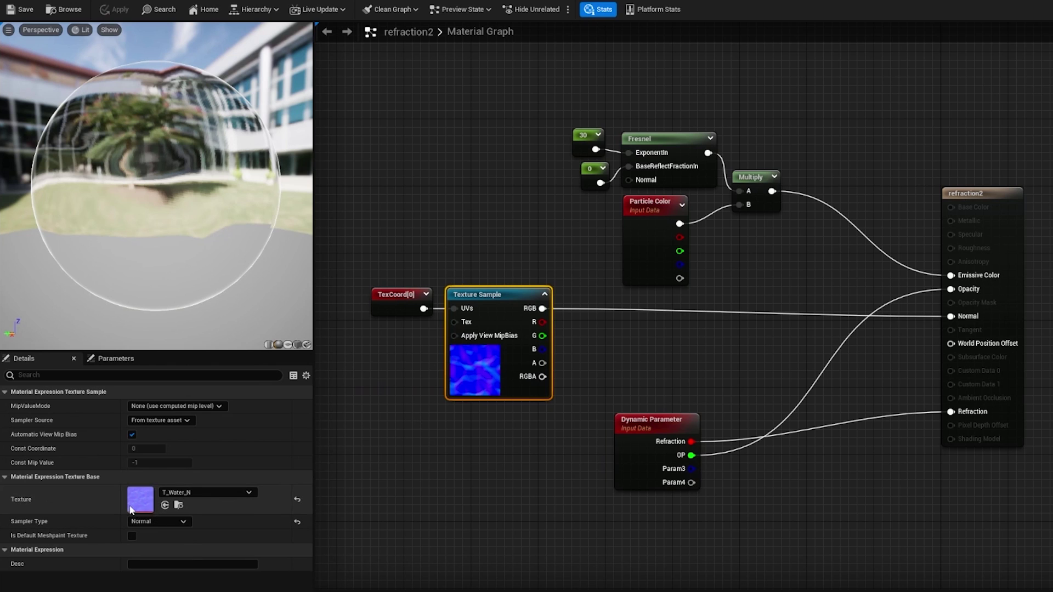
mouse_move(193, 282)
left_mouse_down()
mouse_move(219, 280)
mouse_move(186, 280)
left_mouse_up()
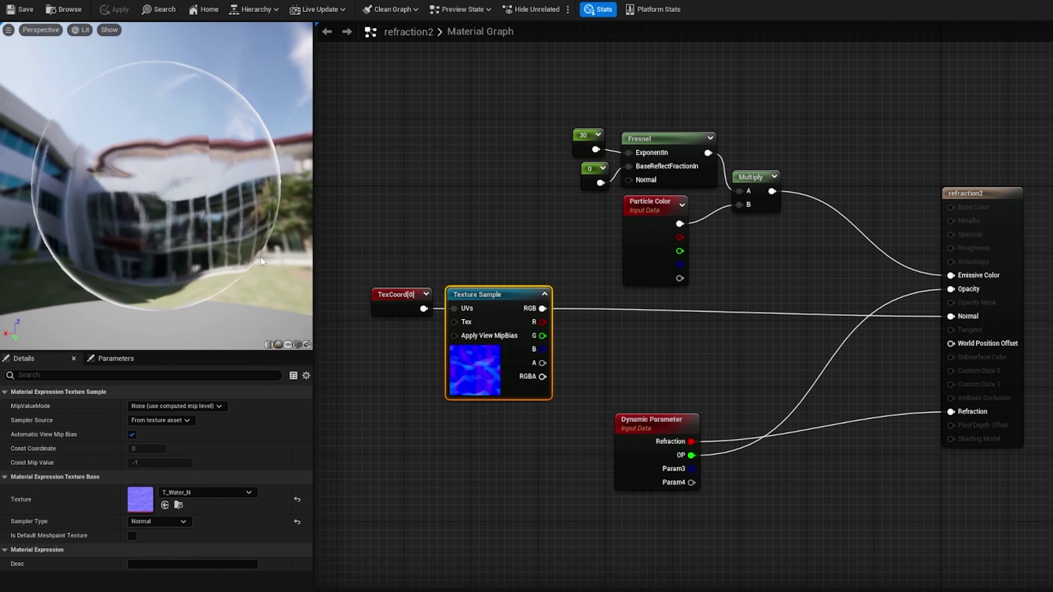
left_click(651, 244)
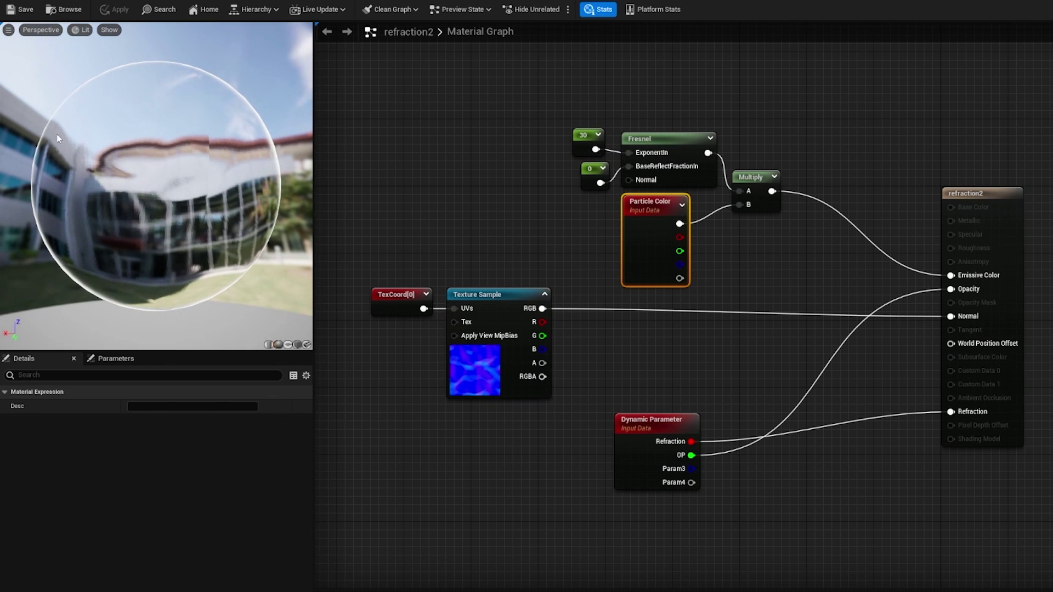
left_click(618, 483)
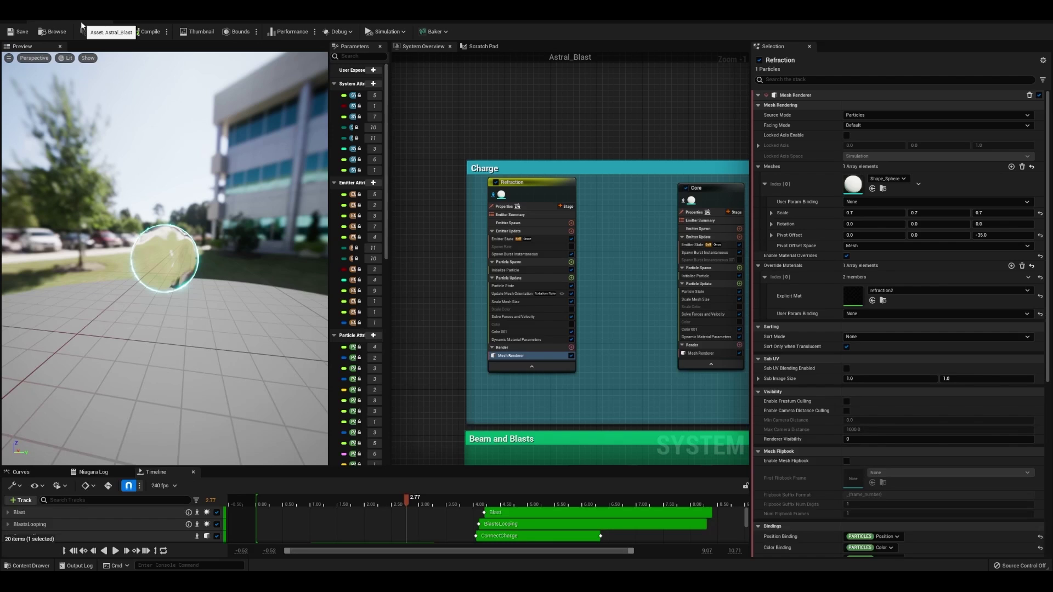
Review the Refraction emitter's Dynamic Material Parameters curves against the effect playback, along with its Update Mesh Orientation module
left_click(518, 340)
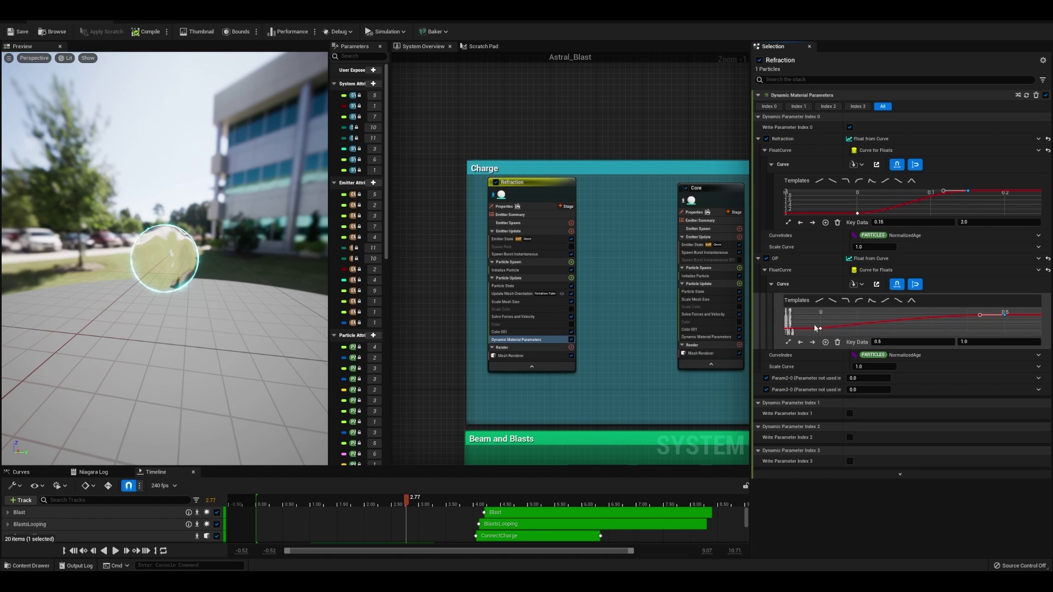
left_click(262, 505)
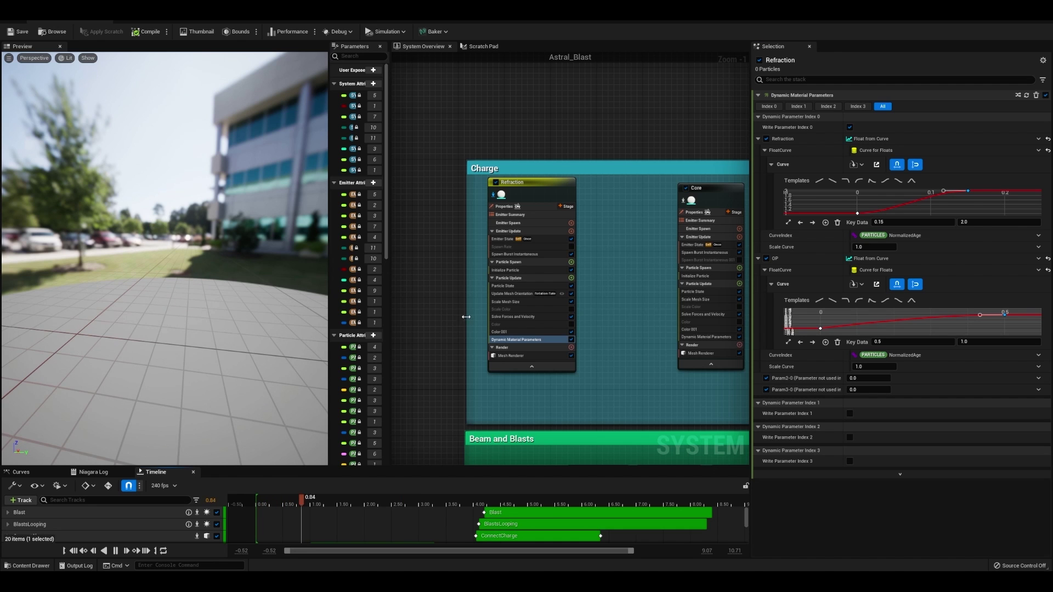
left_click(511, 294)
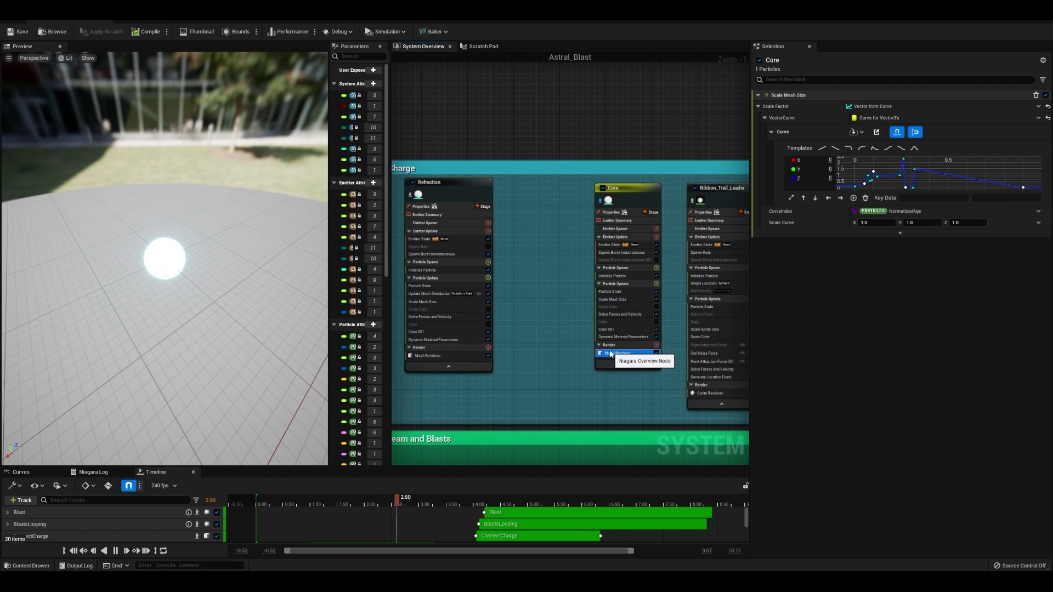
Examine the Core emitter's Mesh Renderer and the colour constant in its Sphere_Glow material, then return to the Astral_Blast system
left_click(616, 353)
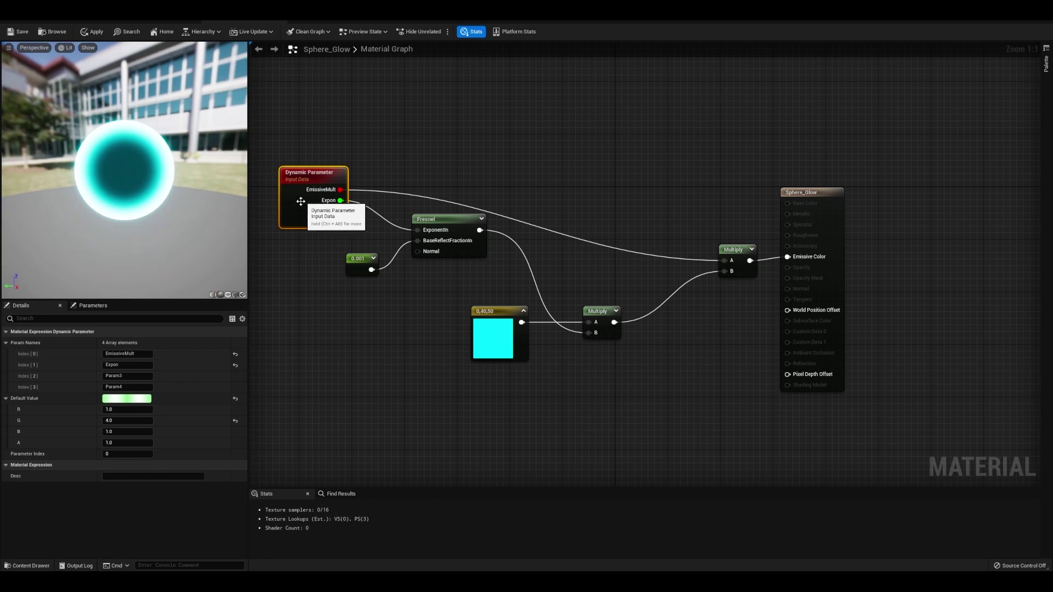
left_click_drag(495, 356, 487, 362)
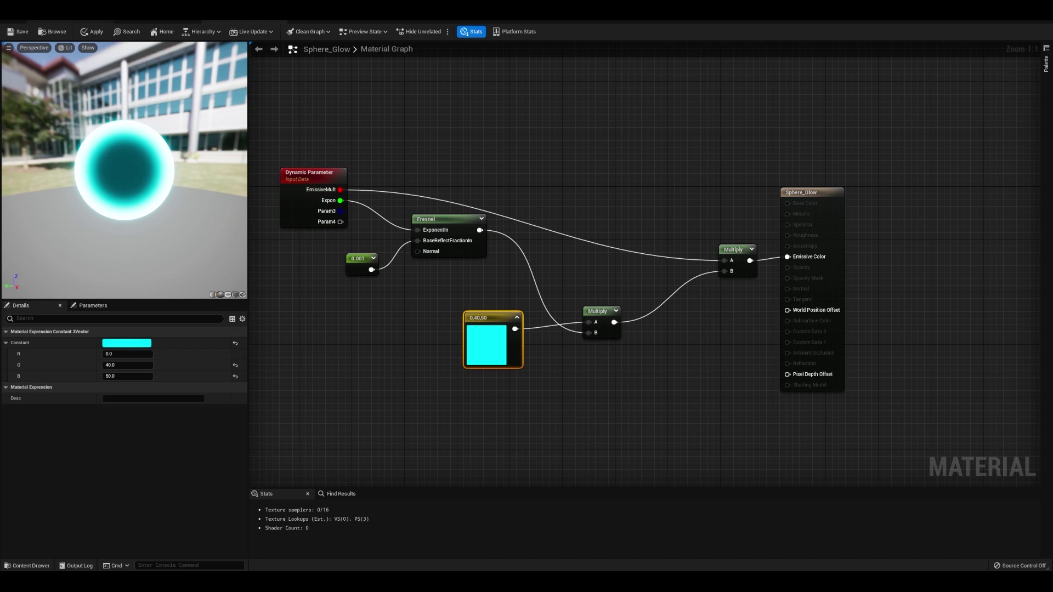
left_click(68, 14)
left_click(49, 21)
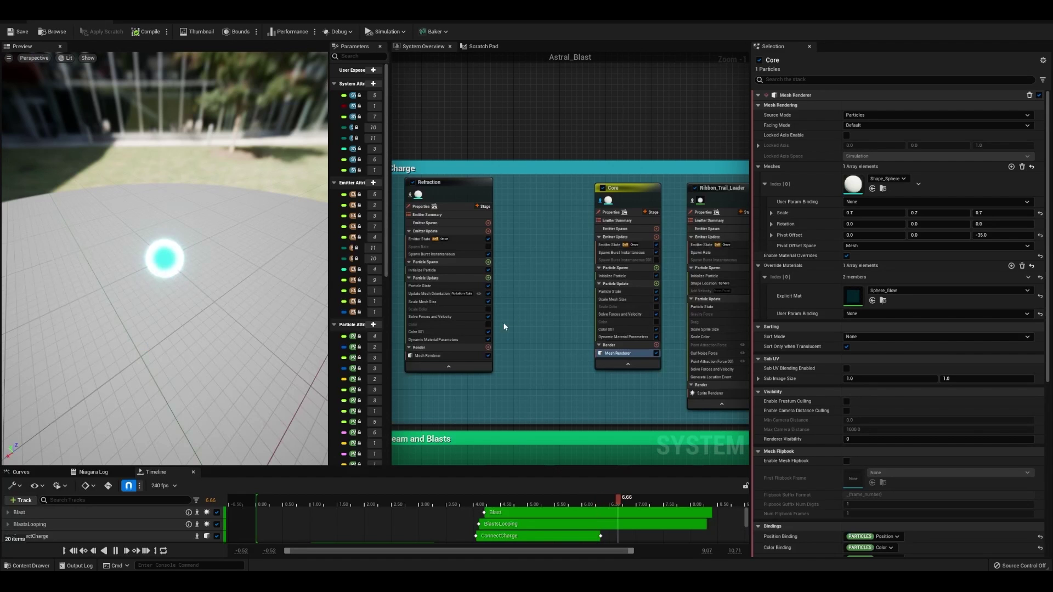
Review the first keys of the Core emitter's EmissiveMult and Expon curves and its Scale Mesh Size module
left_click(629, 339)
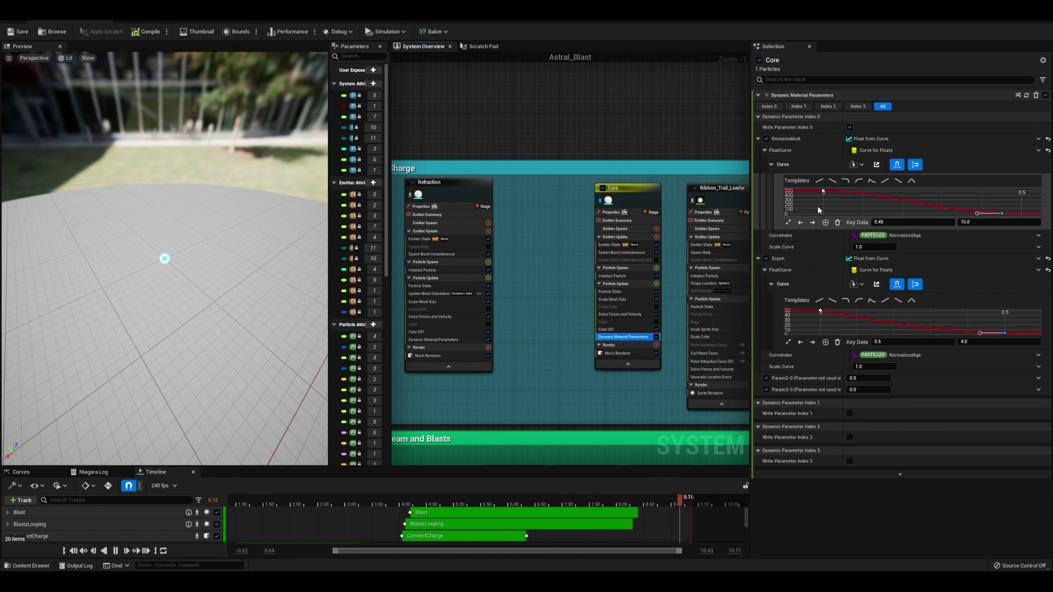
left_click(823, 192)
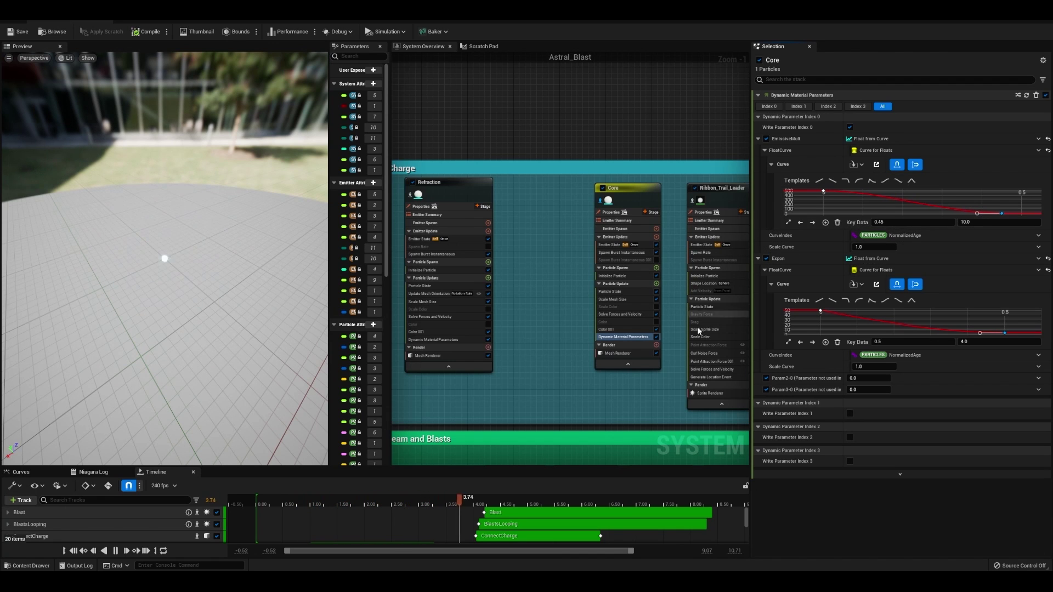
left_click(821, 312)
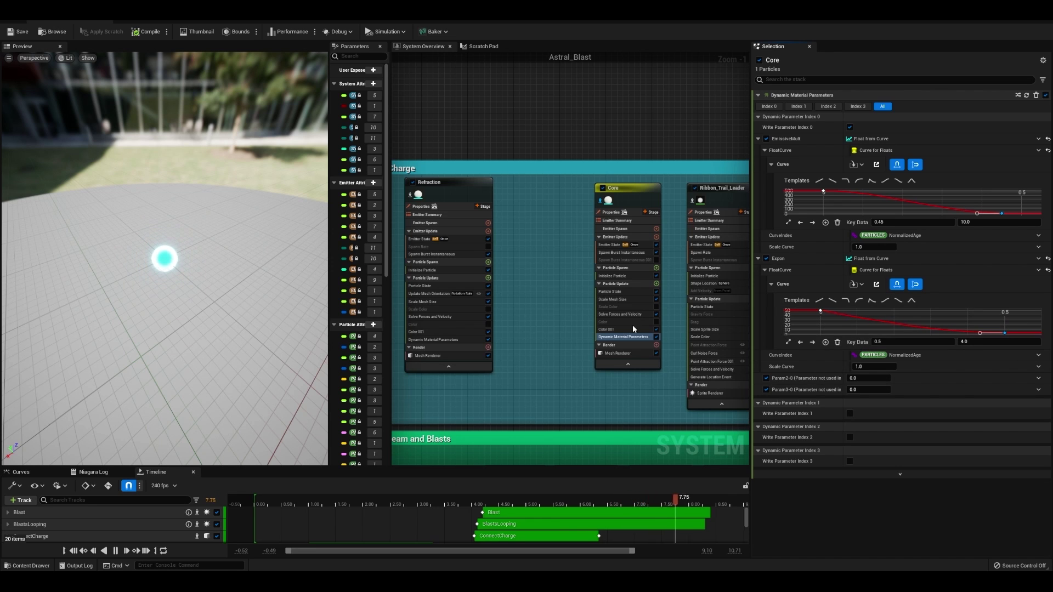
left_click(624, 300)
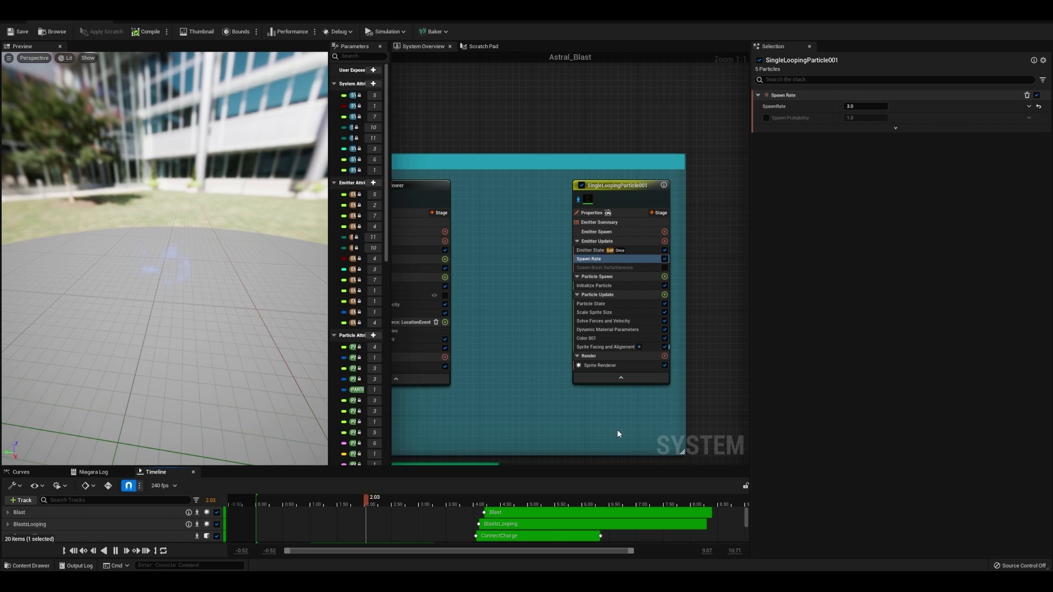
Examine the SingleLoopingParticle001 Sprite Renderer's refraction material, covering its normal texture, radial gradient, noise texture, Panner and Particle Color nodes
left_click(609, 366)
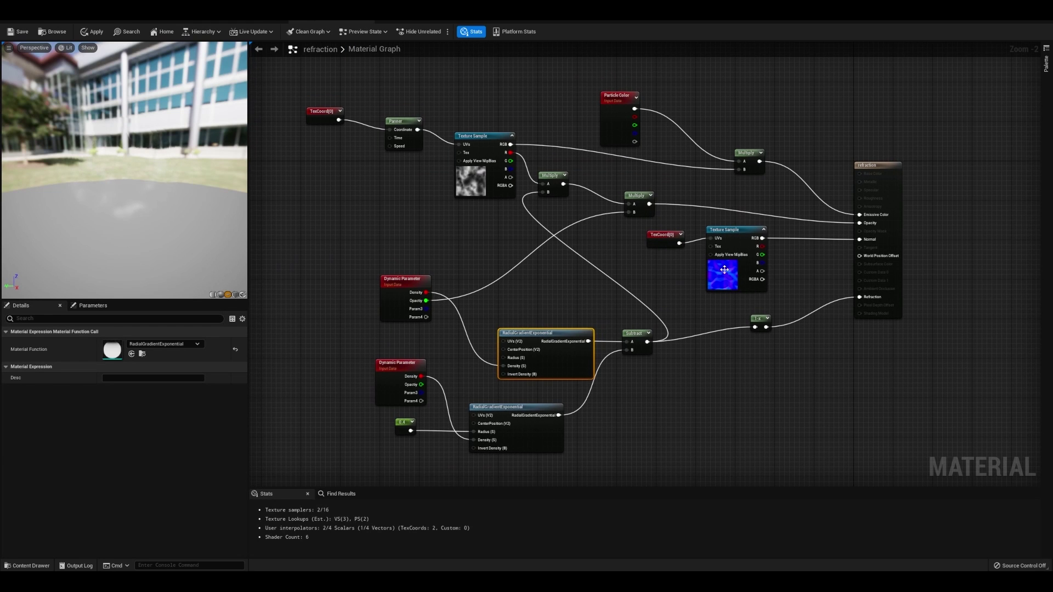
left_click(725, 269)
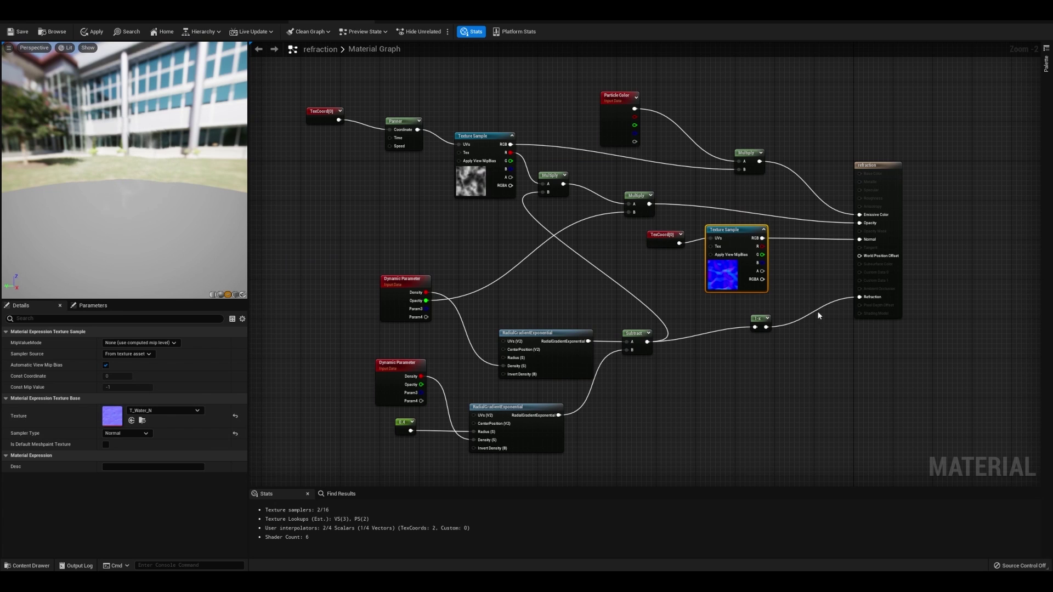
left_click(540, 352)
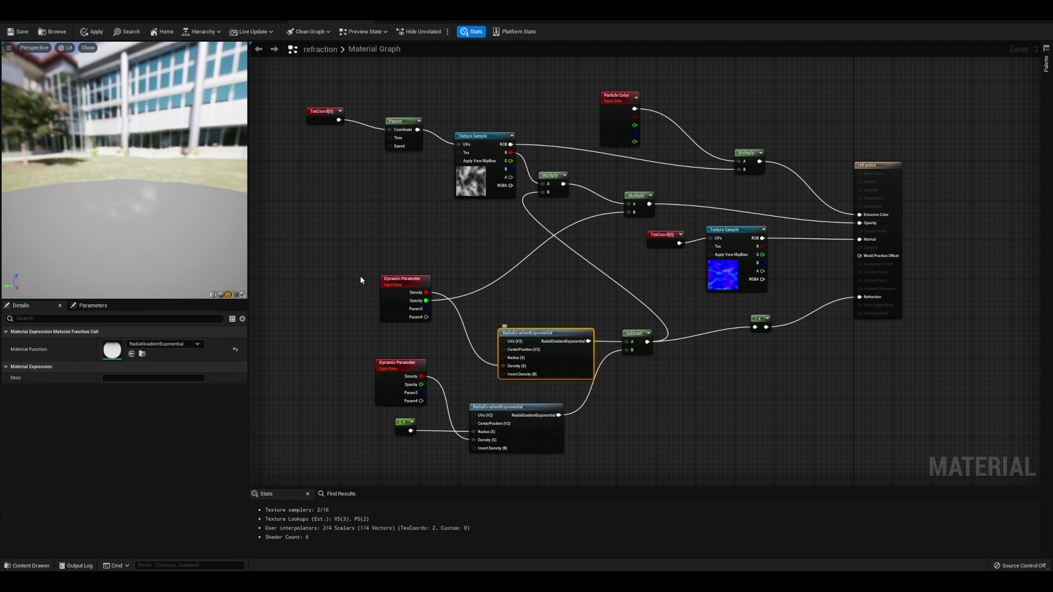
left_click(484, 184)
left_click(420, 147)
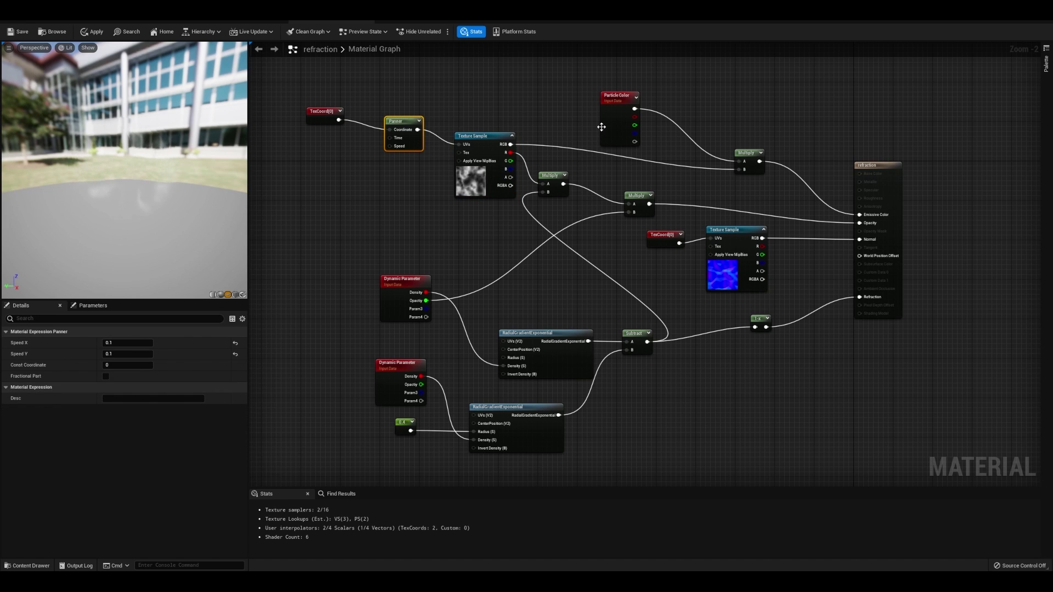
left_click(618, 126)
left_click(94, 24)
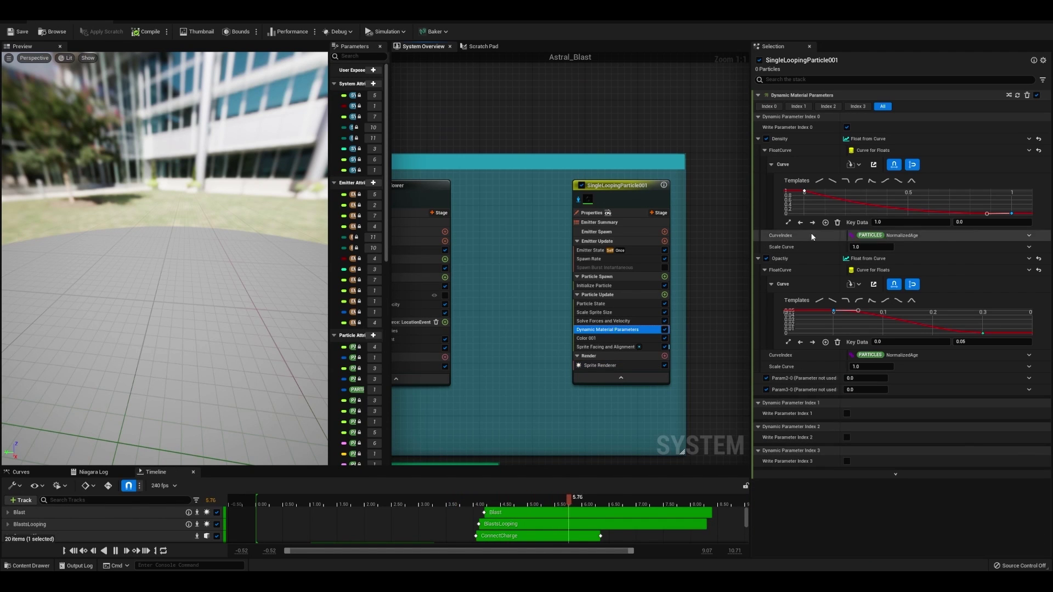
Review SingleLoopingParticle001's Density curve start key and its Sprite Facing and Alignment and Initialize Particle modules
left_click(805, 191)
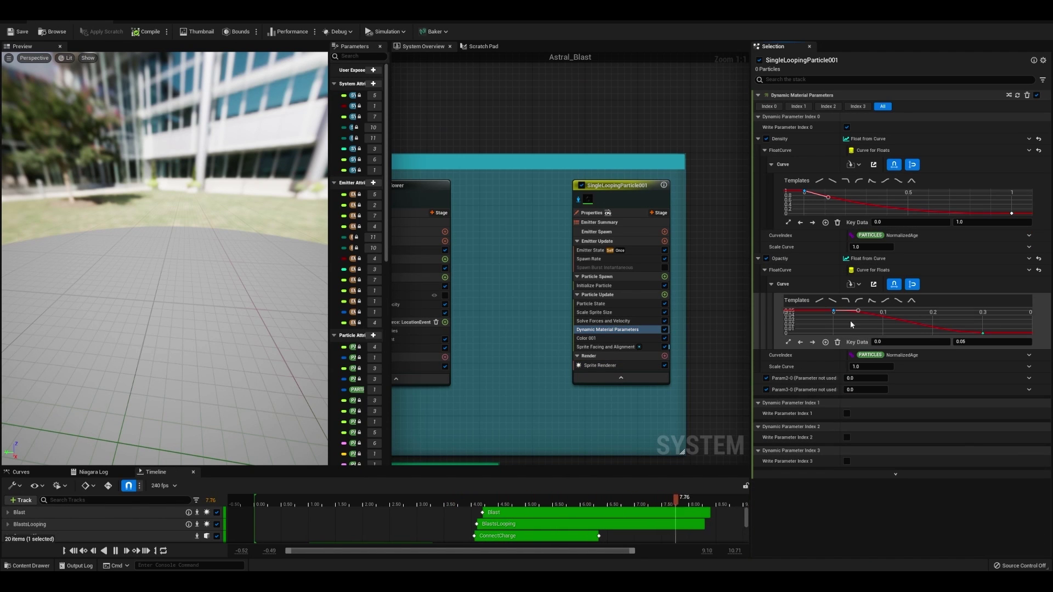
left_click(623, 348)
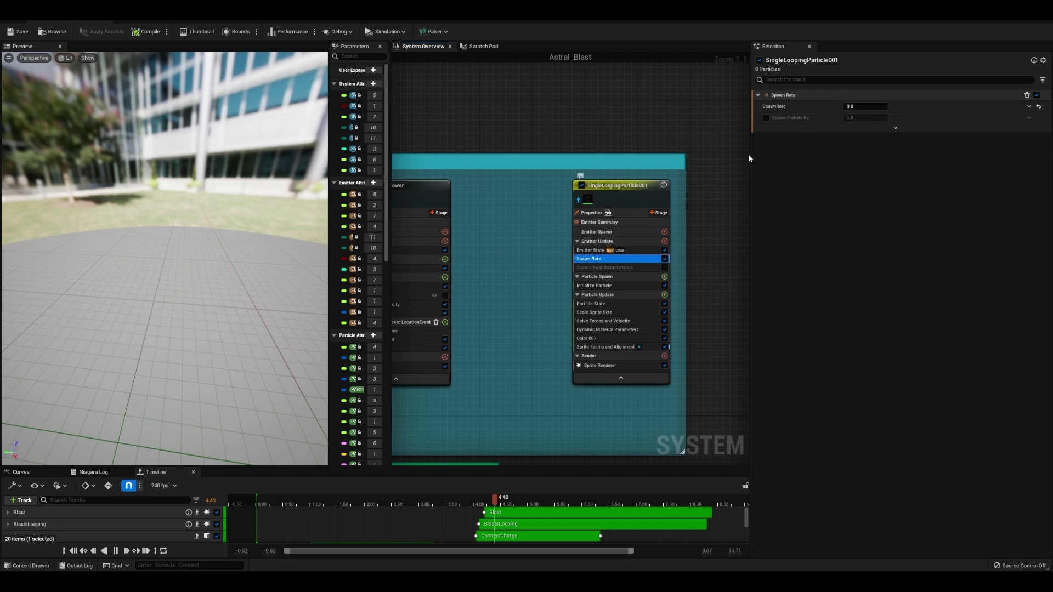
left_click(631, 285)
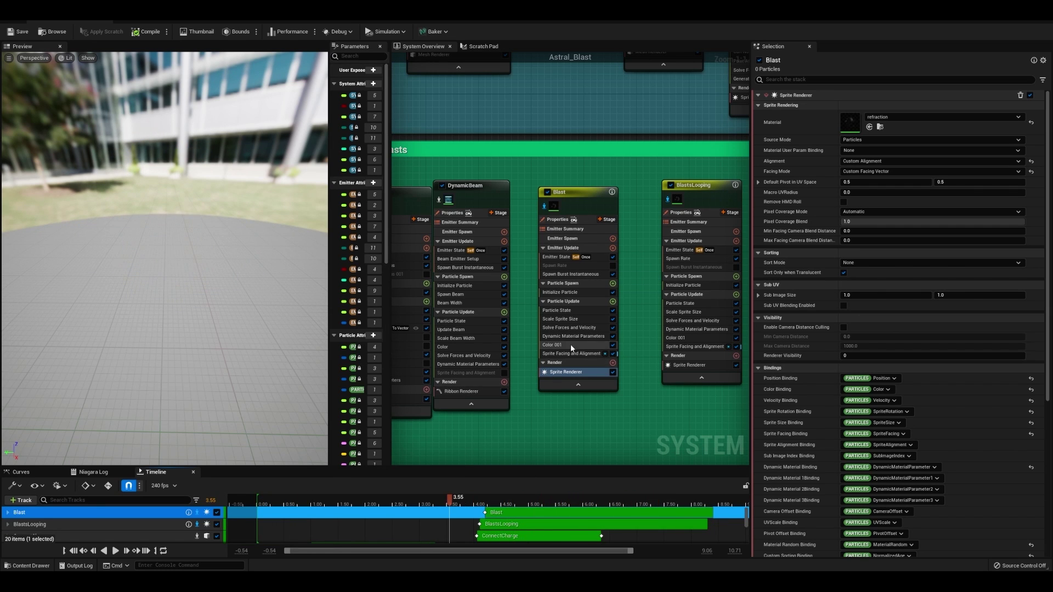
Compare the spawn and Initialize Particle settings of the BlastsLooping and Blast emitters, and check Blast's Emitter State
left_click(686, 260)
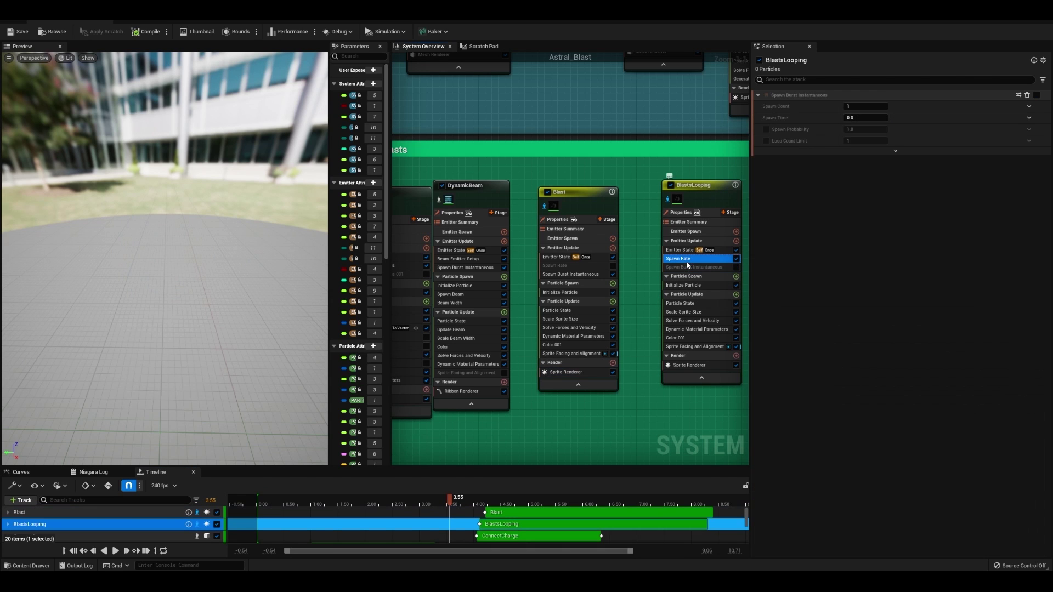
left_click(680, 286)
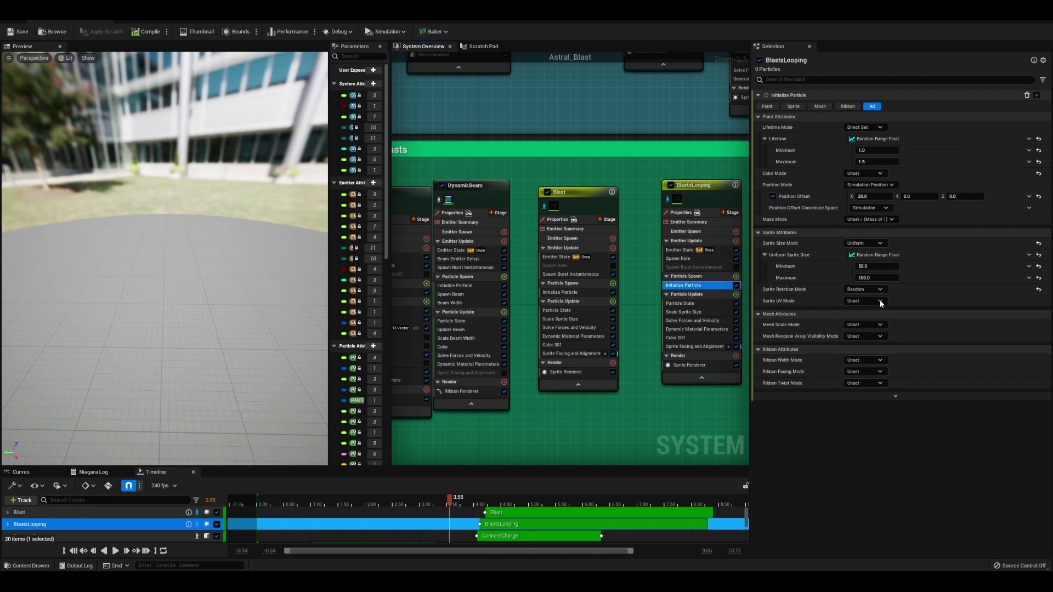
left_click(566, 293)
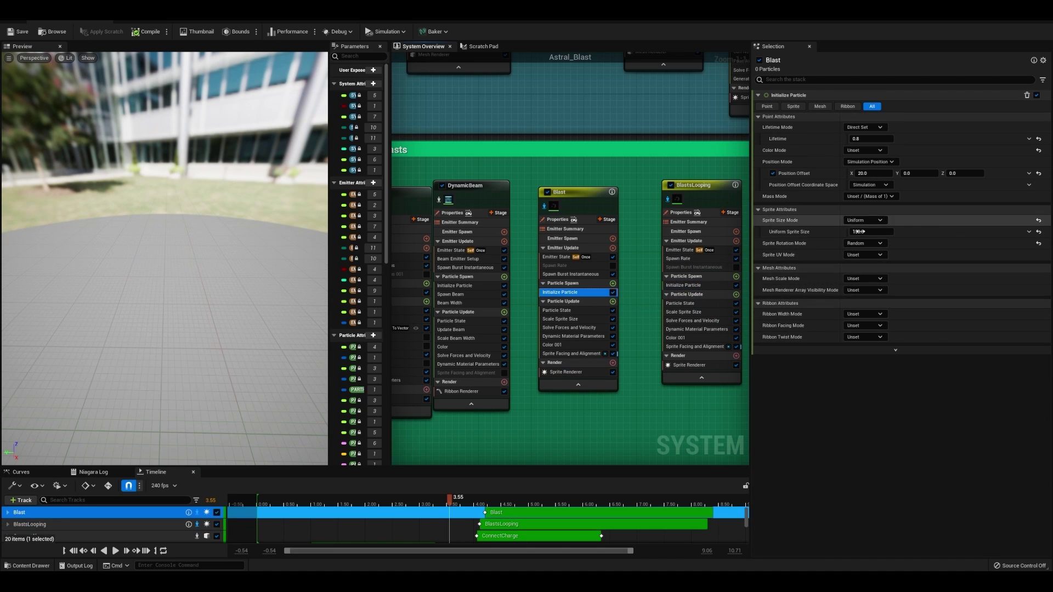
left_click(576, 275)
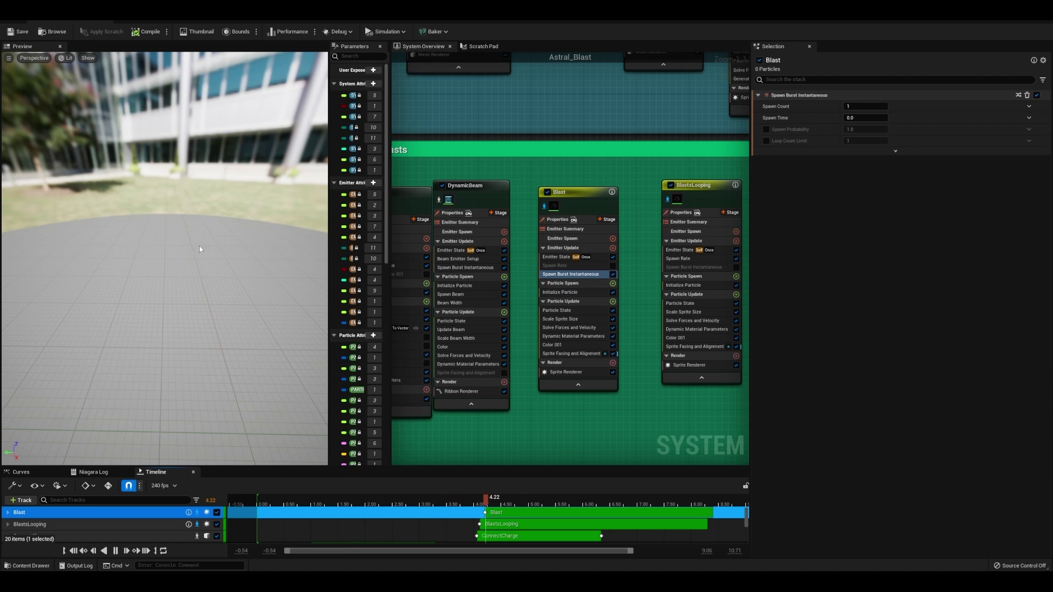
left_click(562, 257)
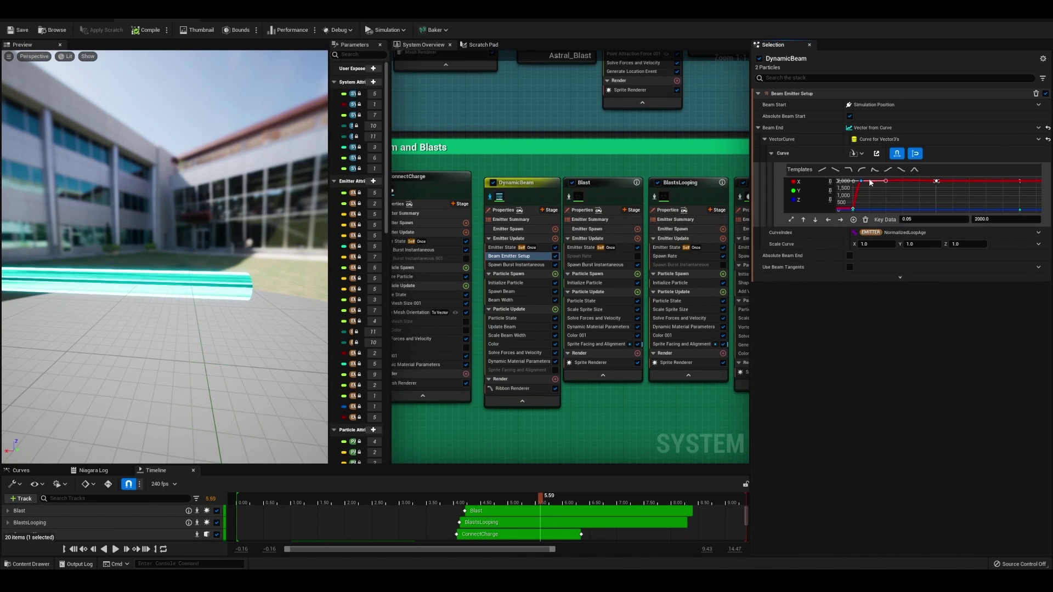
Review DynamicBeam's Spawn Beam, Beam Width, Update Beam and Scale Beam Width modules, scrubbing and playing the effect to check the beam's shape
left_click_drag(439, 501, 505, 494)
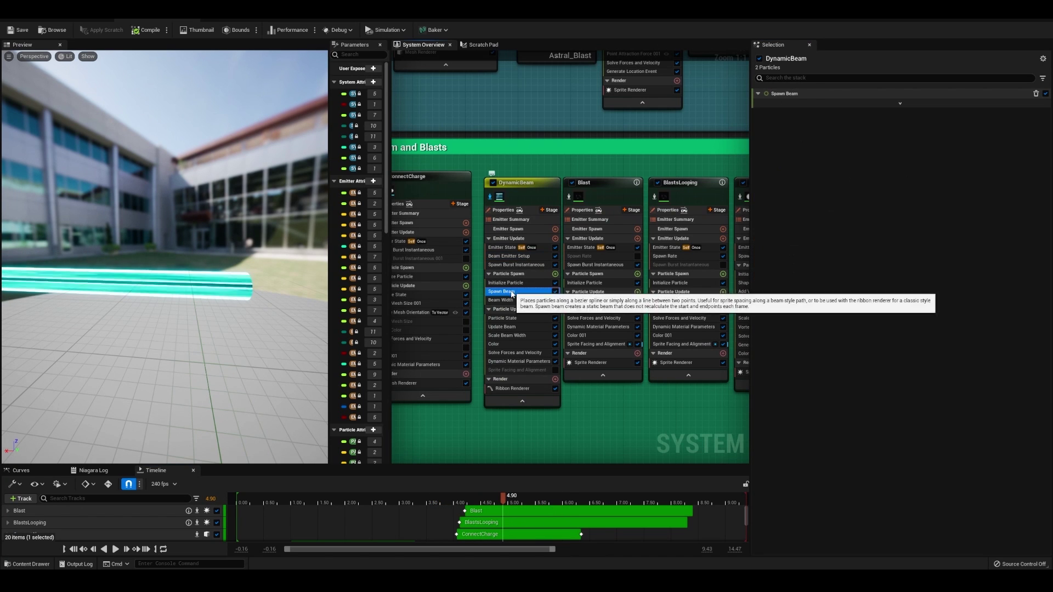
left_click(514, 291)
left_click(518, 300)
left_click(527, 328)
left_click(526, 336)
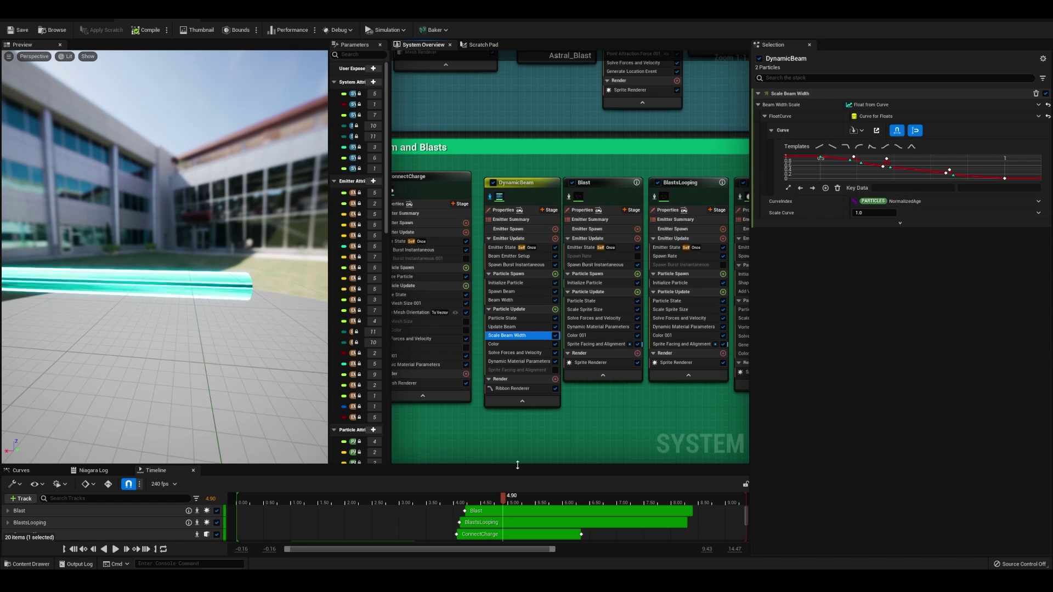
left_click(532, 494)
key("space")
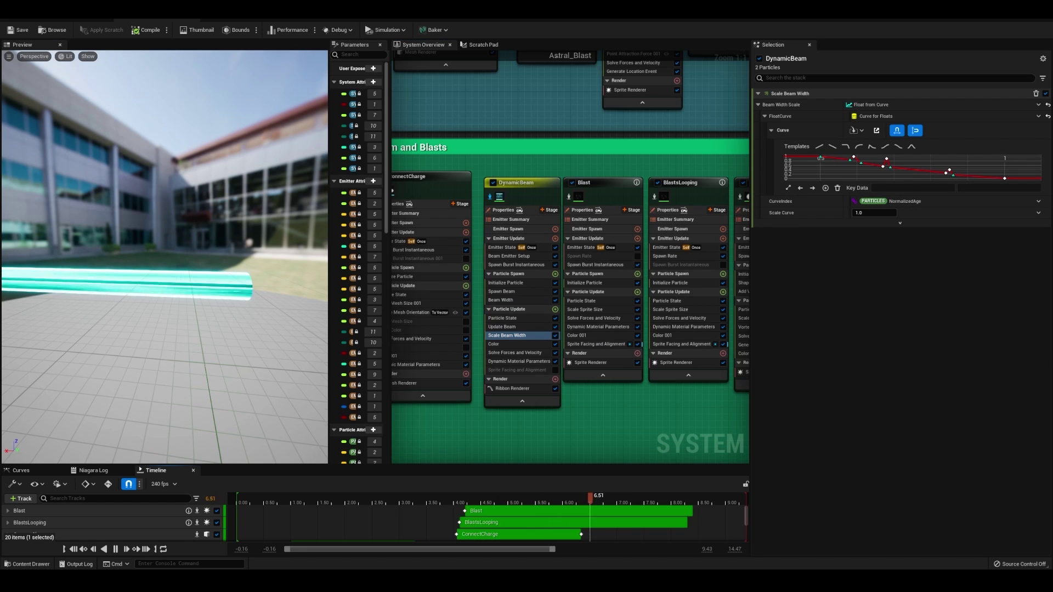
left_click_drag(255, 275, 243, 292)
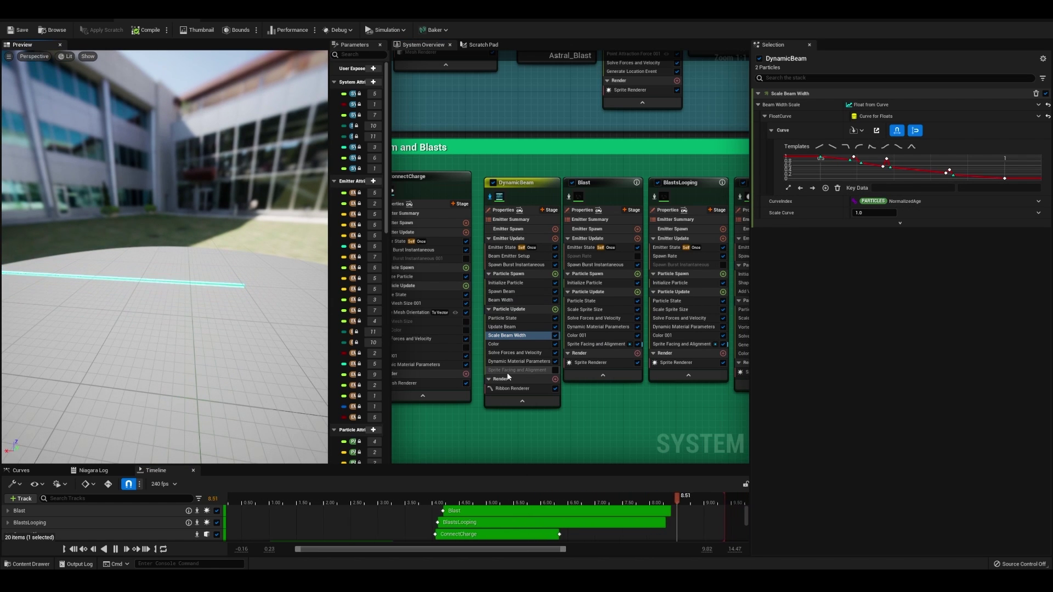
Examine DynamicBeam's Ribbon Renderer settings and its M_Meteor_Smoke_Surround2 material, covering the detail texture and second texture sample branches
left_click(512, 389)
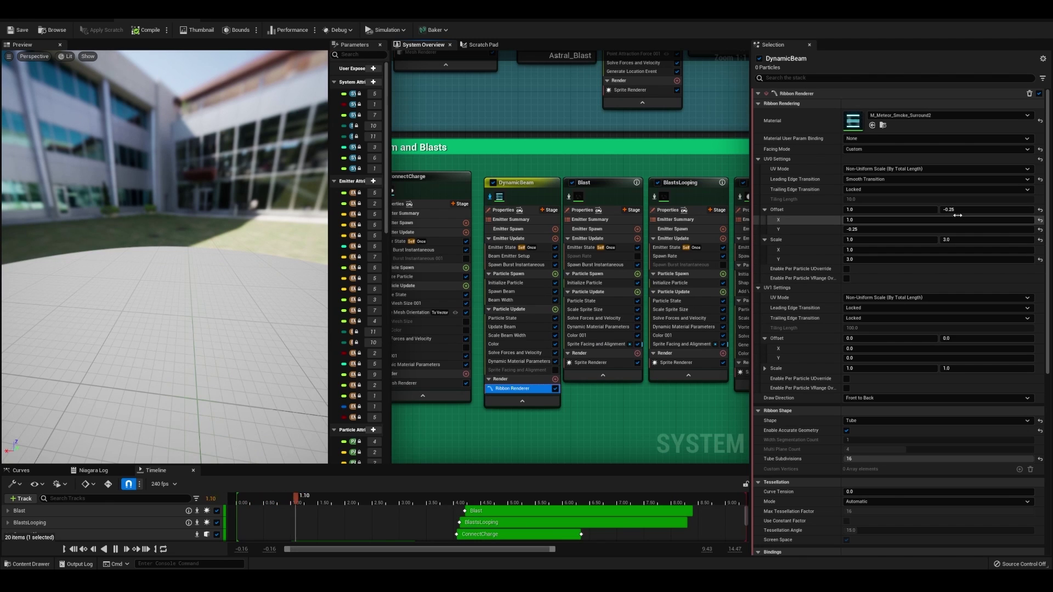
left_click(226, 264)
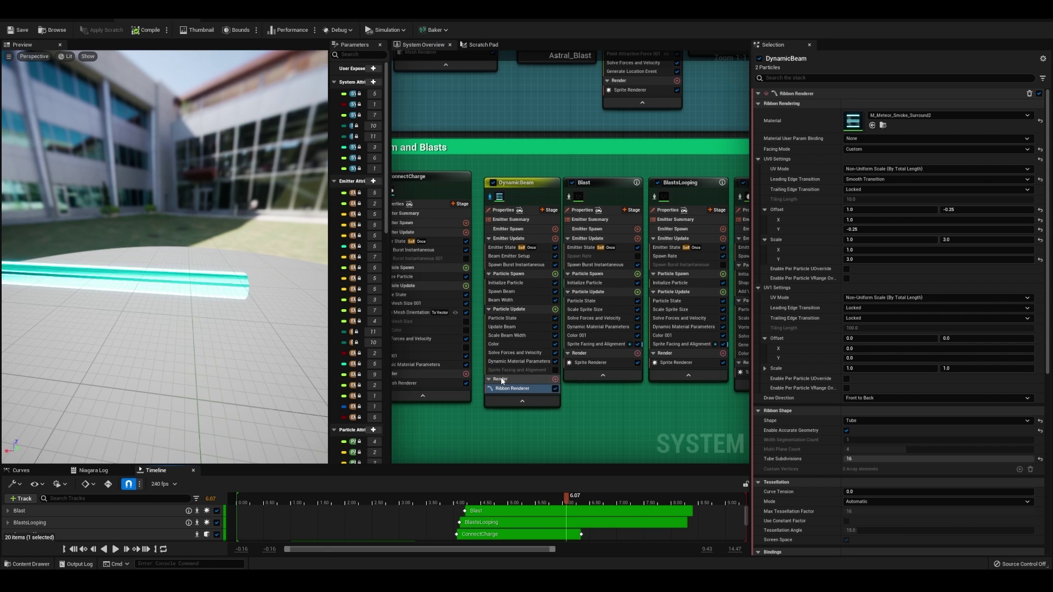
double_click(853, 120)
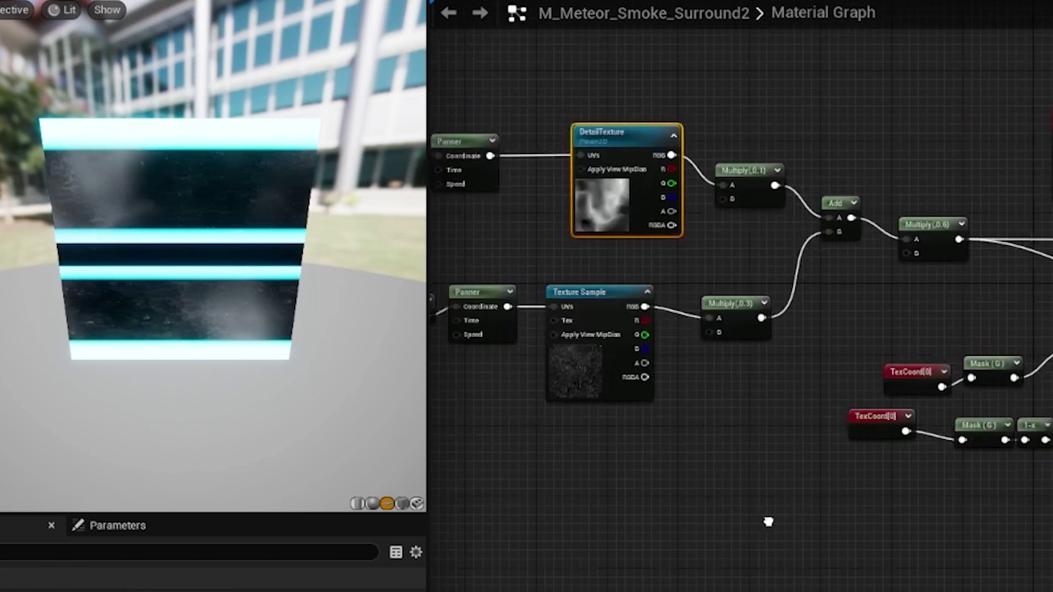
left_click(479, 250)
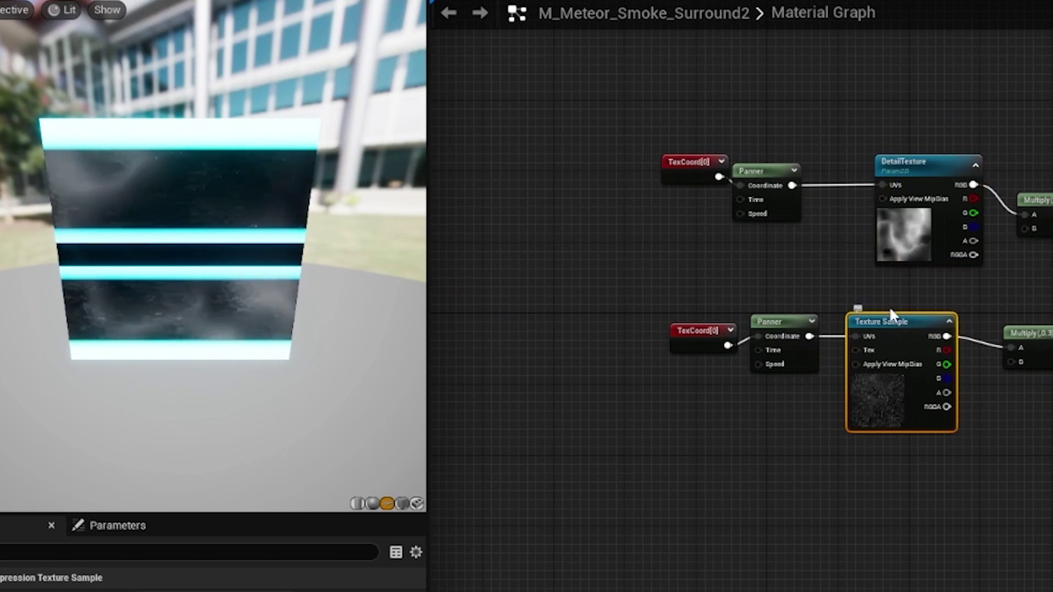
left_click(931, 247)
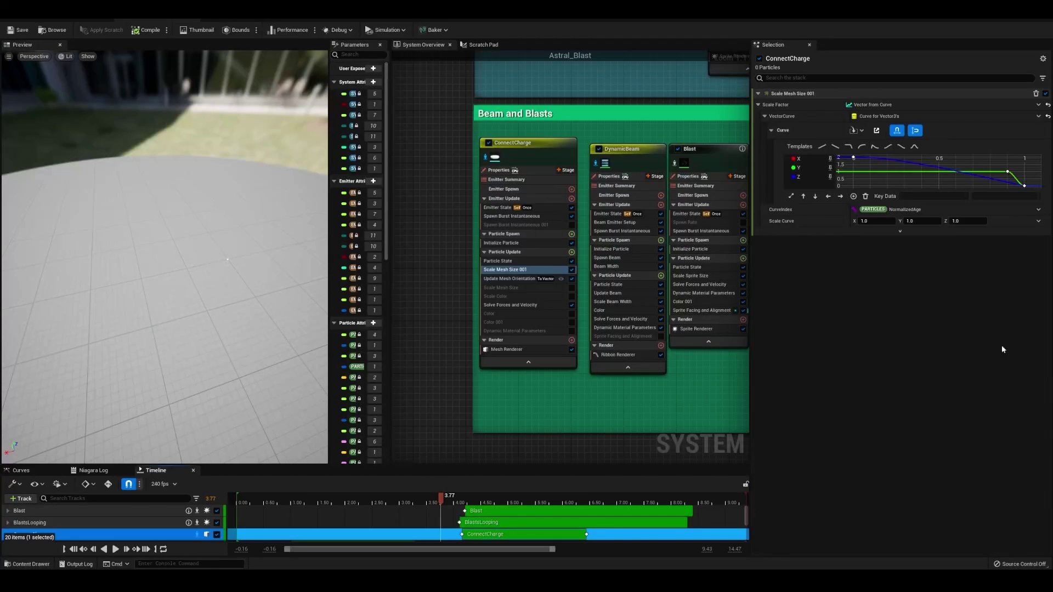
Review ConnectCharge's Mesh Renderer, Update Mesh Orientation and Scale Mesh Size 001 modules, and check its torus in the preview
key("space")
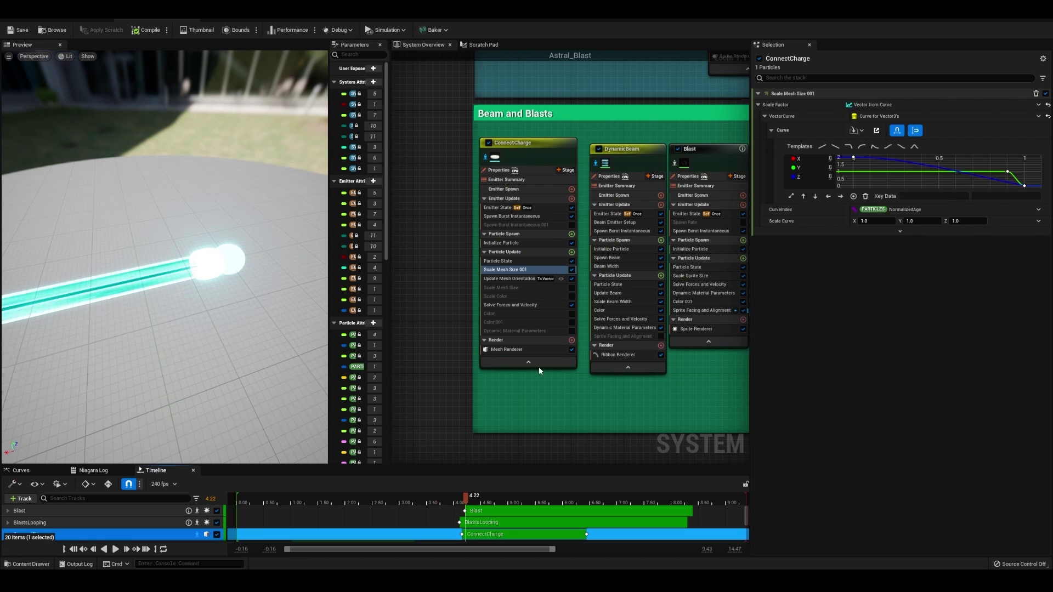
left_click(526, 349)
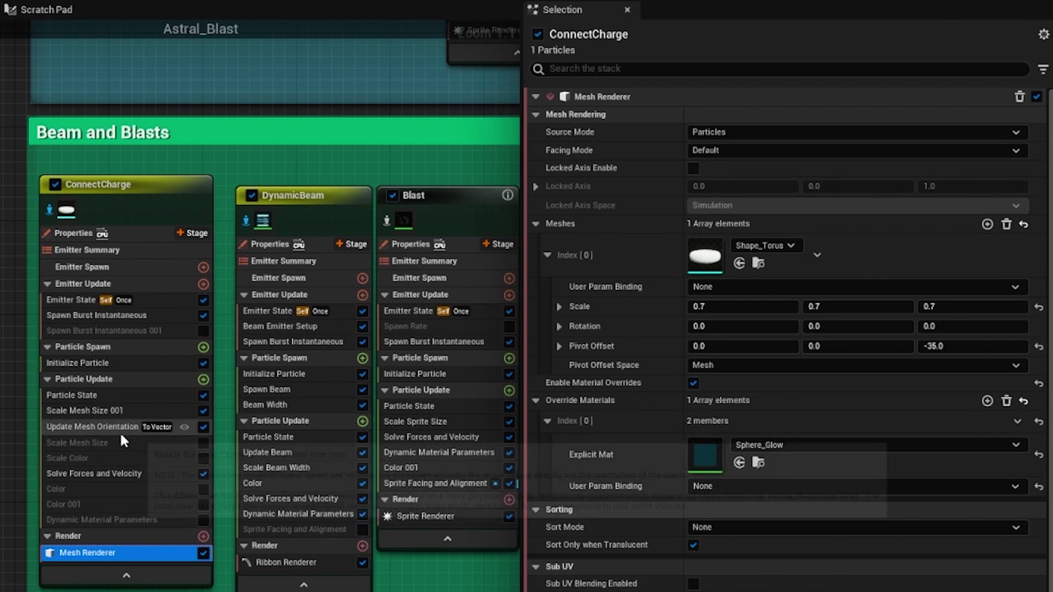
left_click(104, 428)
left_click(98, 409)
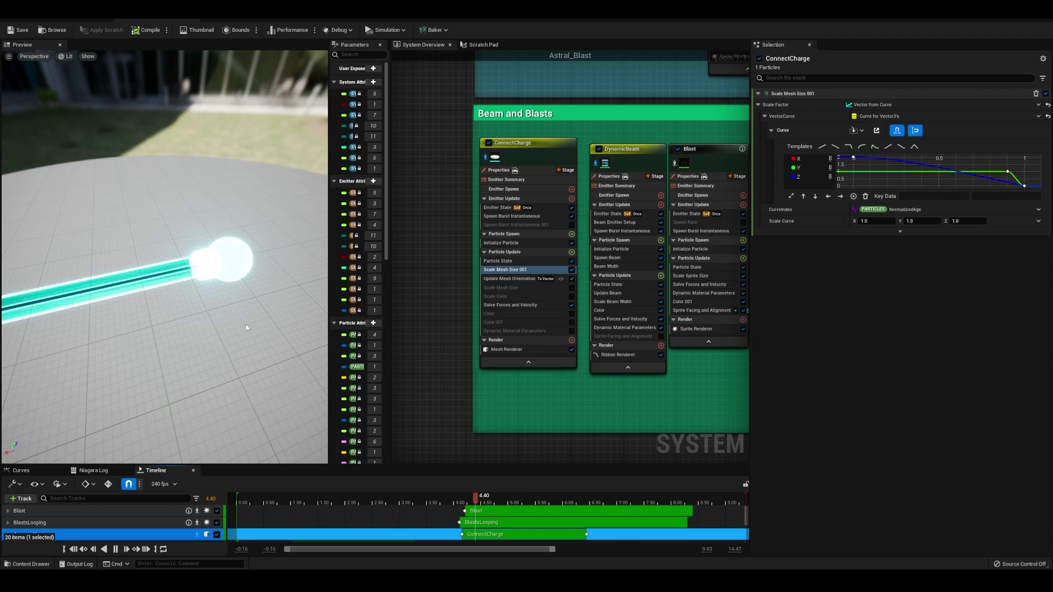
left_click_drag(246, 329, 227, 289)
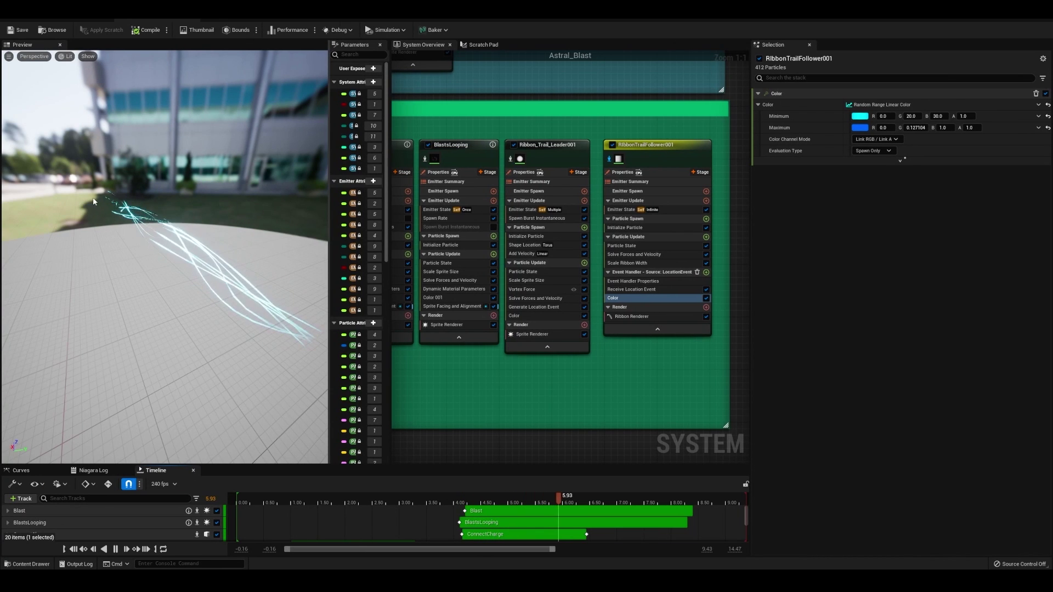
Review Ribbon_Trail_Leader001's Add Velocity, Emitter State and Vortex Force modules, scrubbing the effect to watch the trails
key("space")
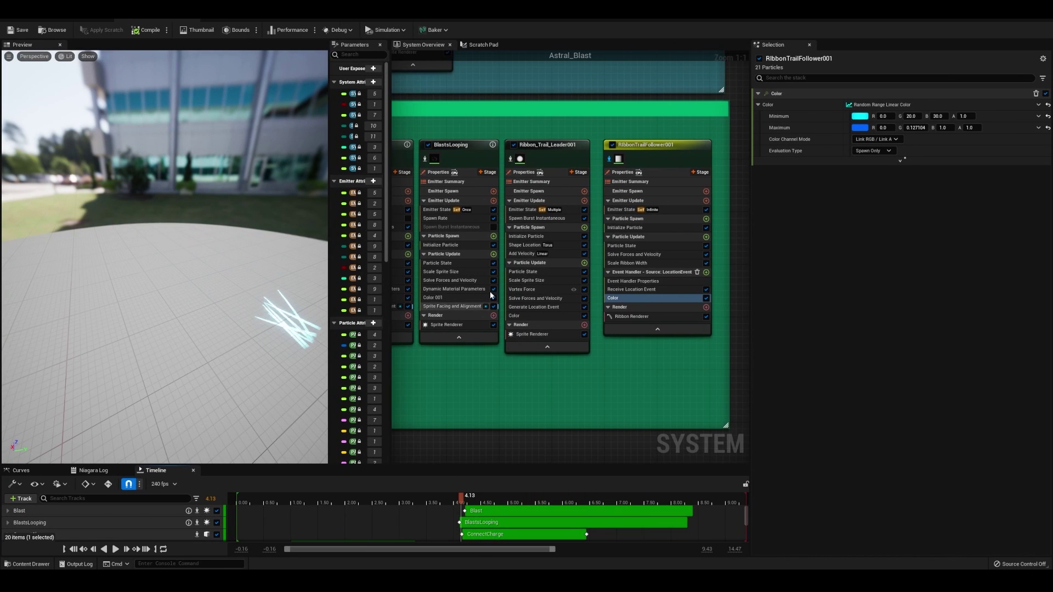
left_click(542, 150)
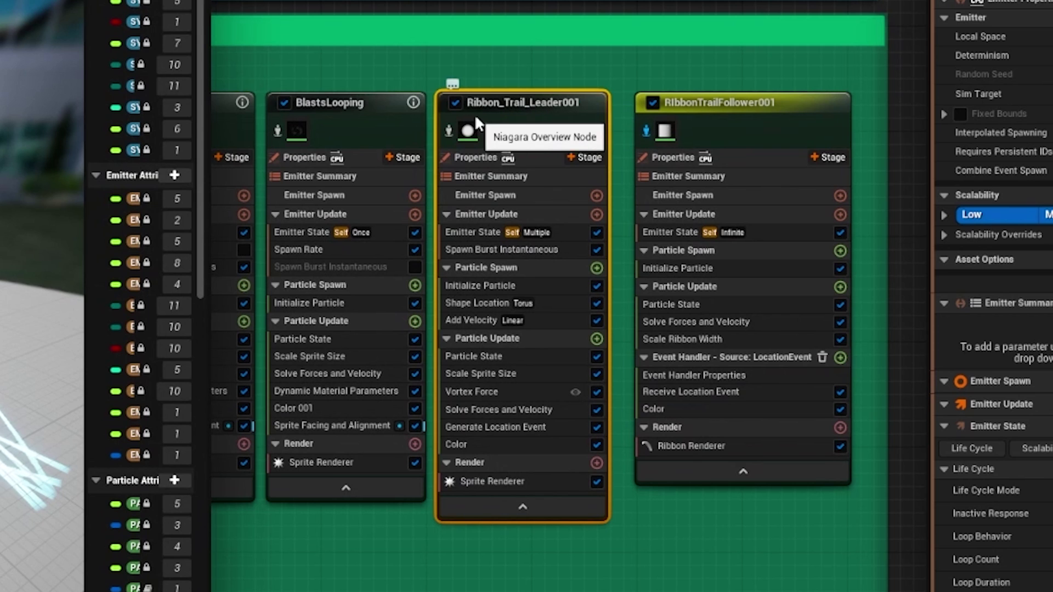
left_click(472, 304)
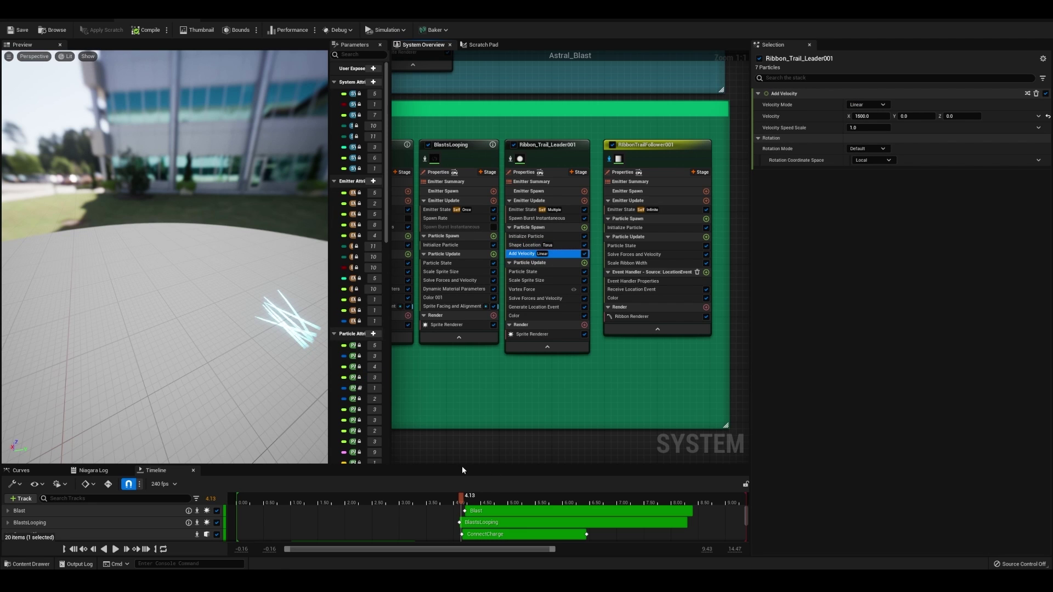
left_click_drag(465, 503, 551, 504)
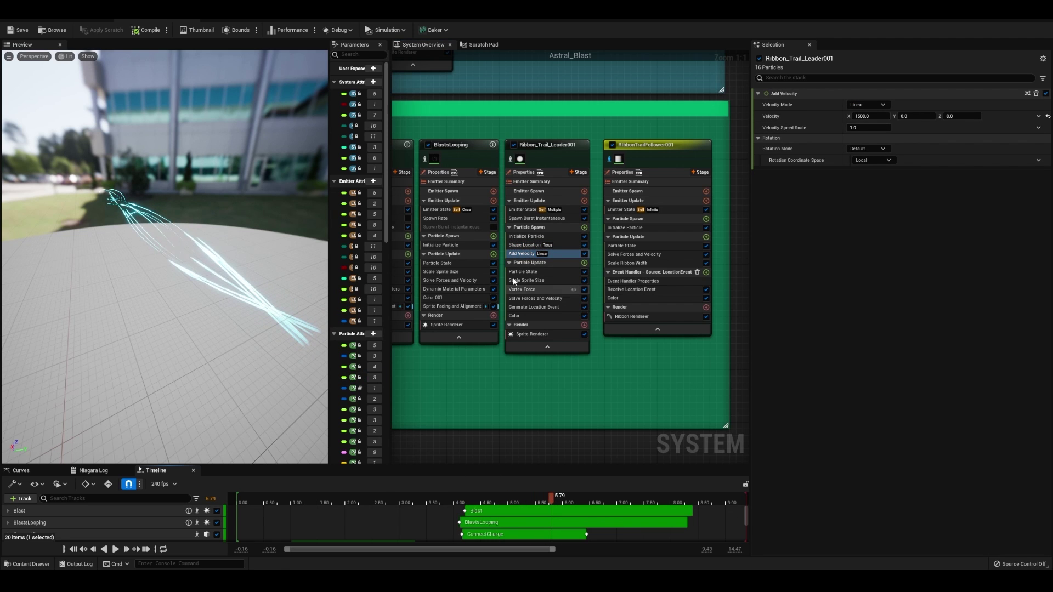
left_click(524, 210)
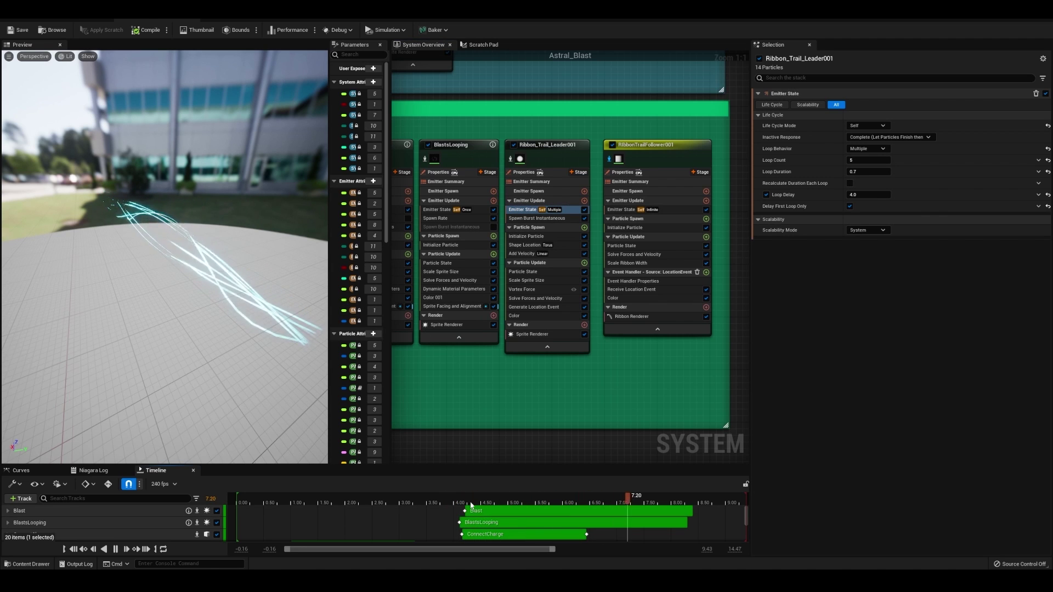
left_click(524, 290)
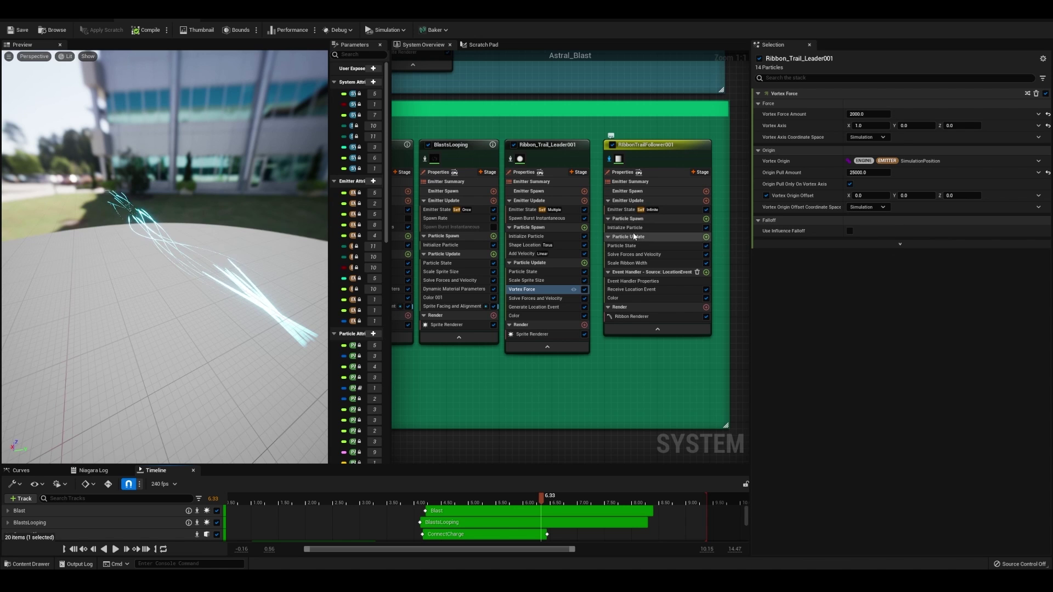
Review RibbonTrailFollower001's Scale Ribbon Width curve, including its last key, and the random color range in its event handler's Color module
left_click(628, 263)
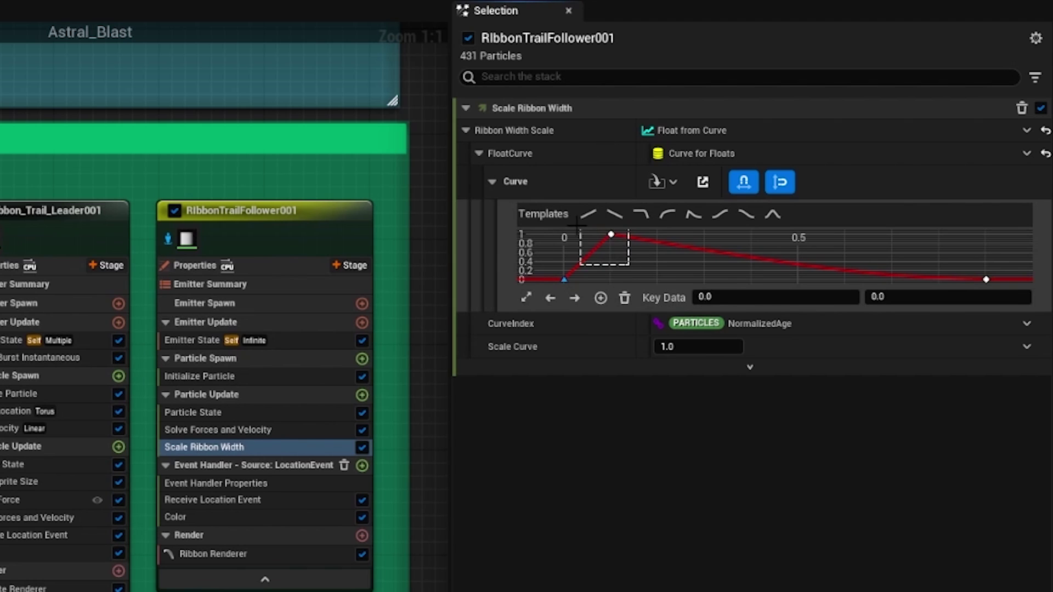
left_click_drag(1046, 288, 1031, 282)
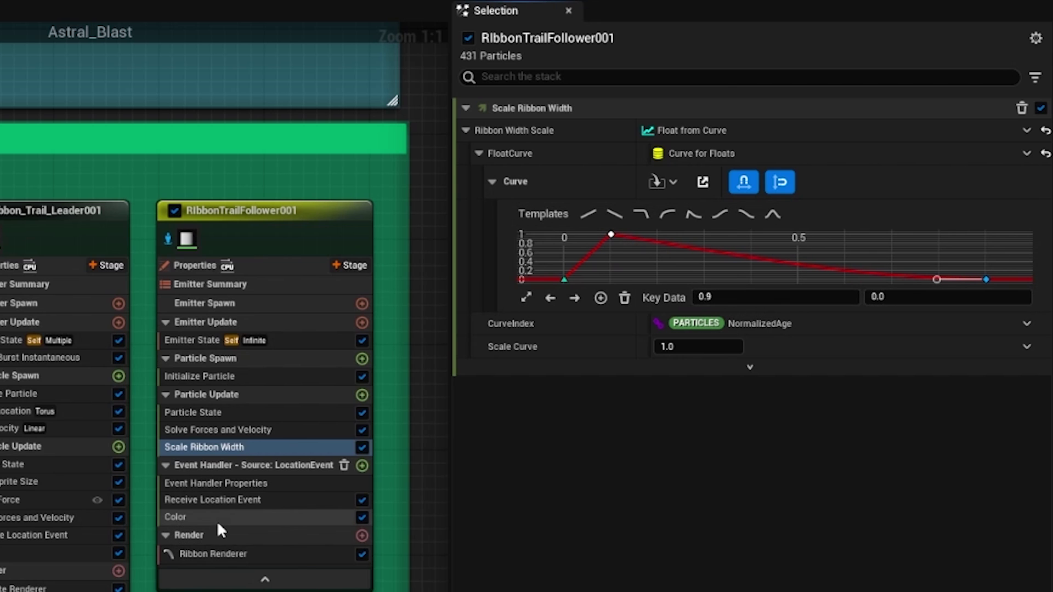
left_click(277, 517)
mouse_move(664, 199)
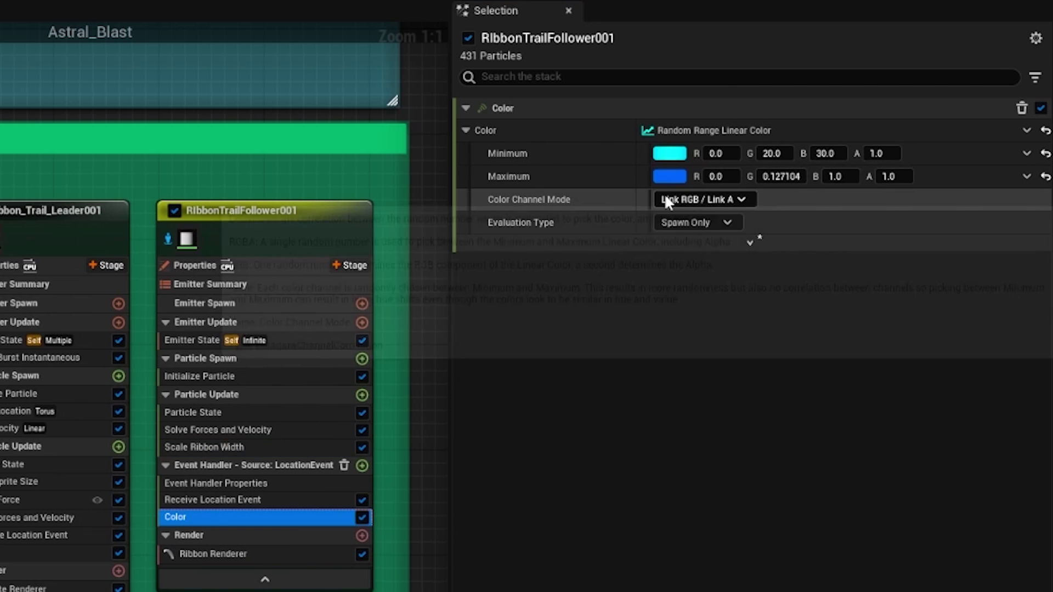